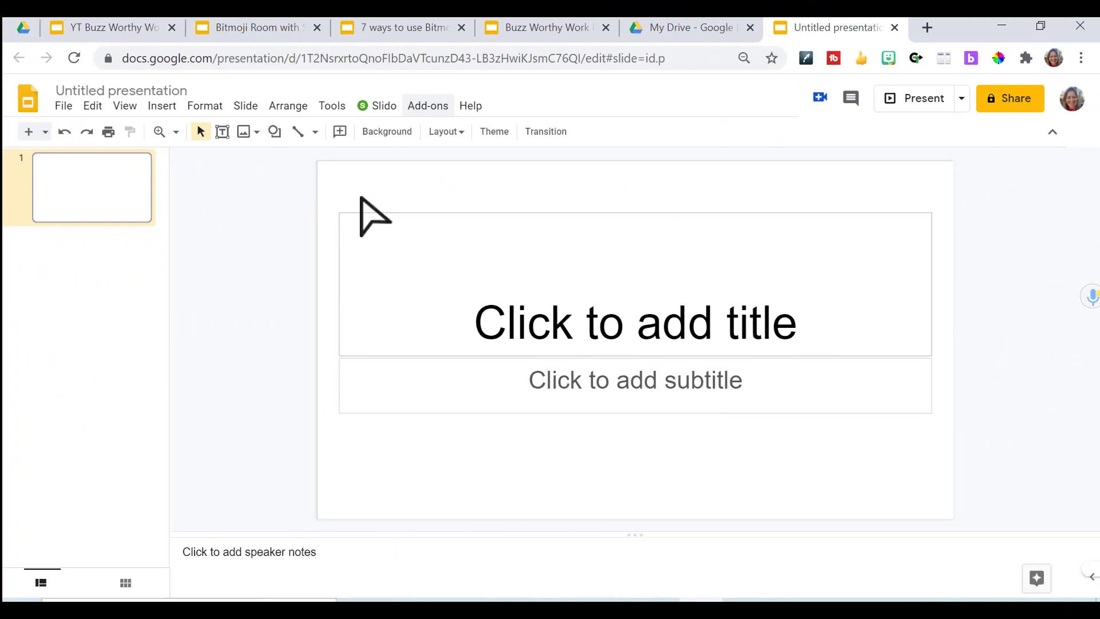
Delete the empty title and subtitle placeholders from the first slide
drag(360, 194, 514, 441)
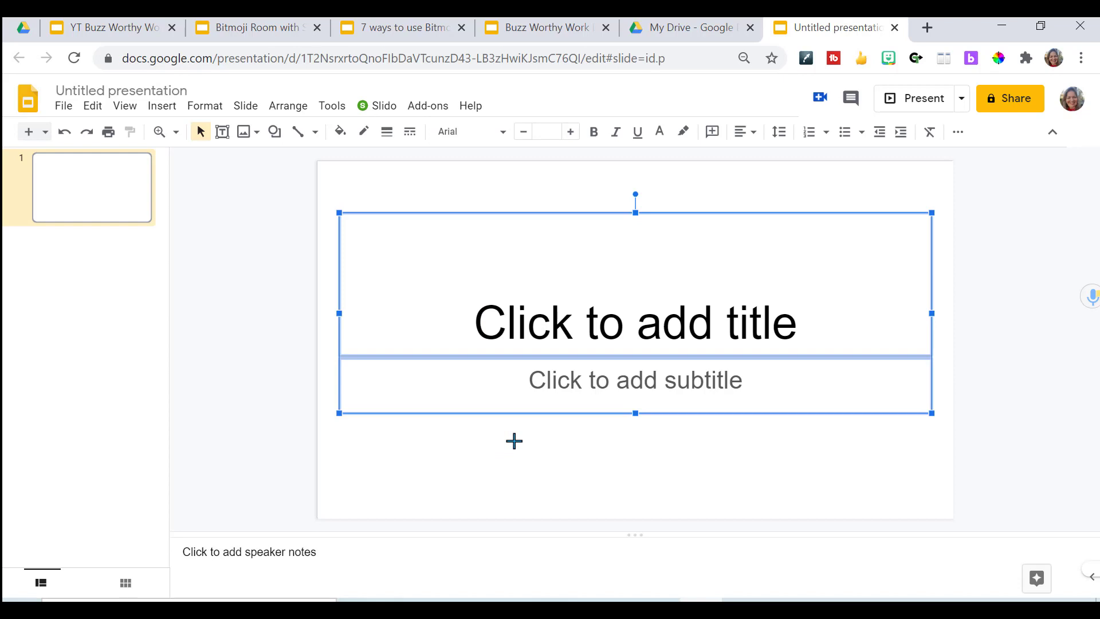
key(Delete)
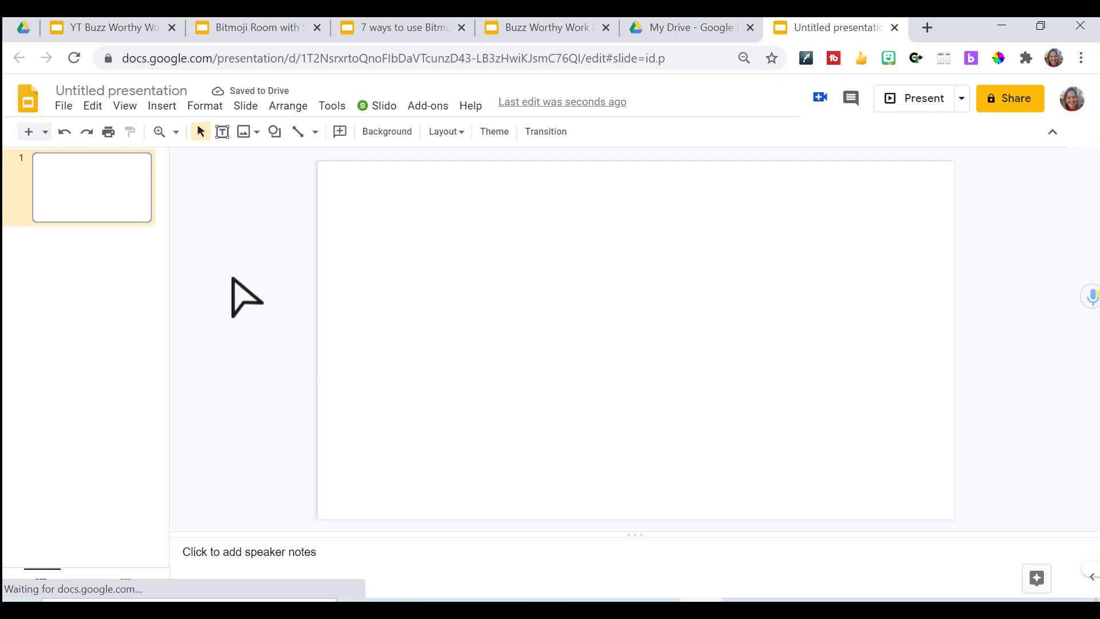
Set the page setup to a Custom size of 11 x 8.5 inches
click(63, 109)
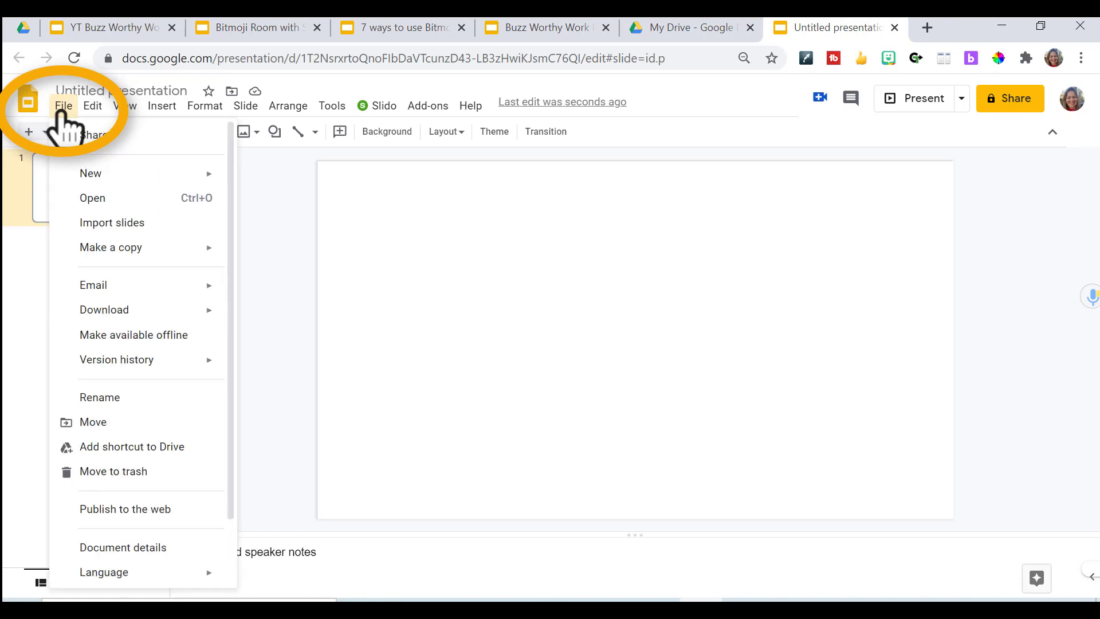
scroll(232, 263, down, 2)
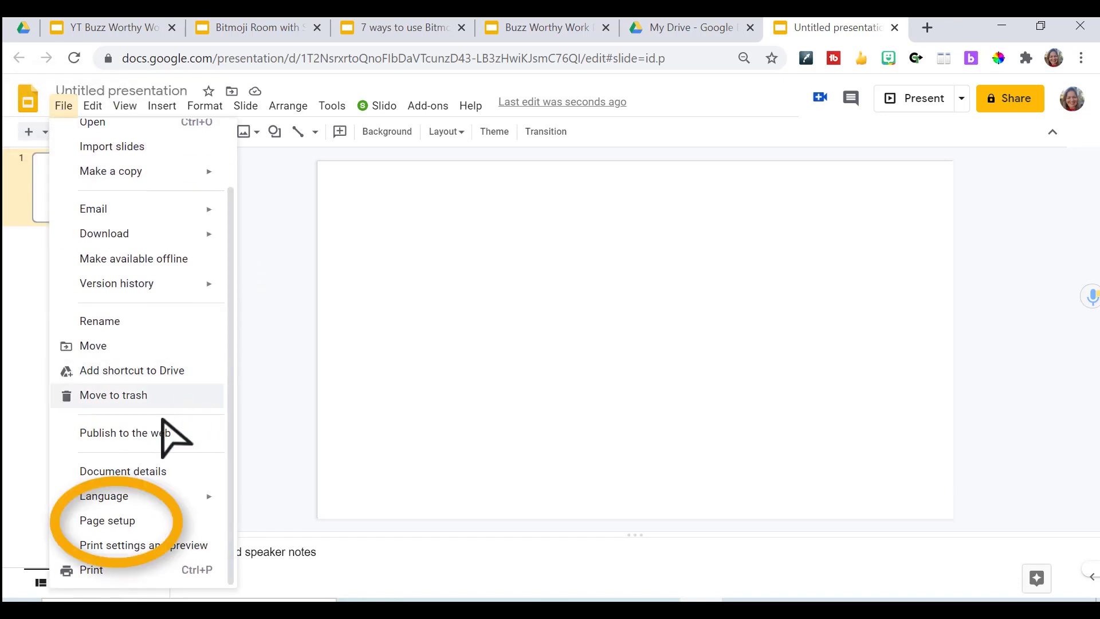
click(103, 520)
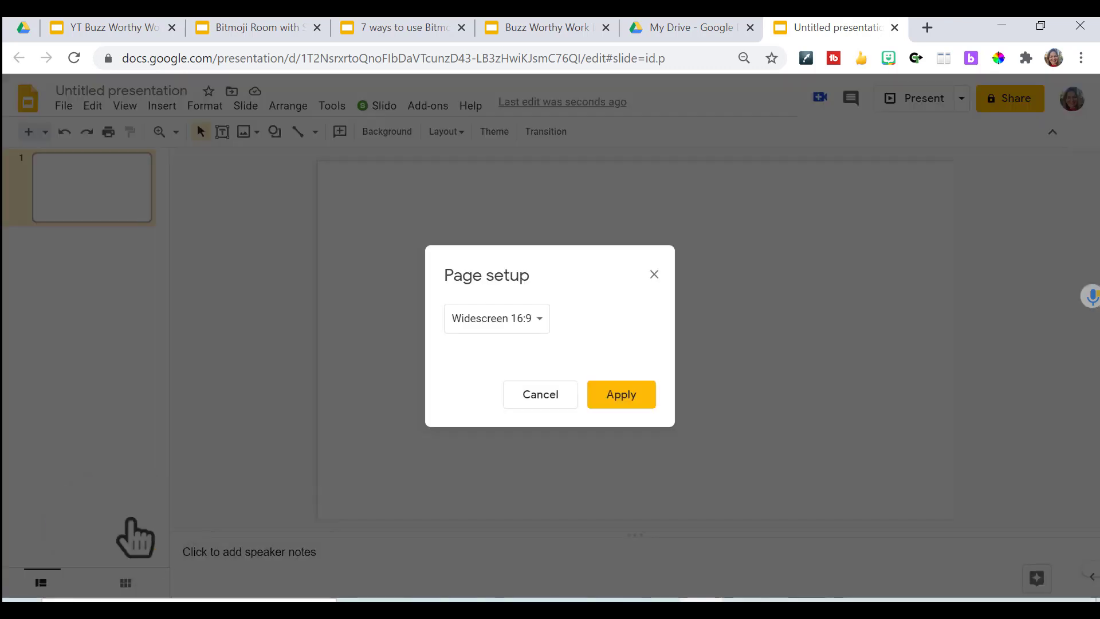
click(504, 319)
click(481, 368)
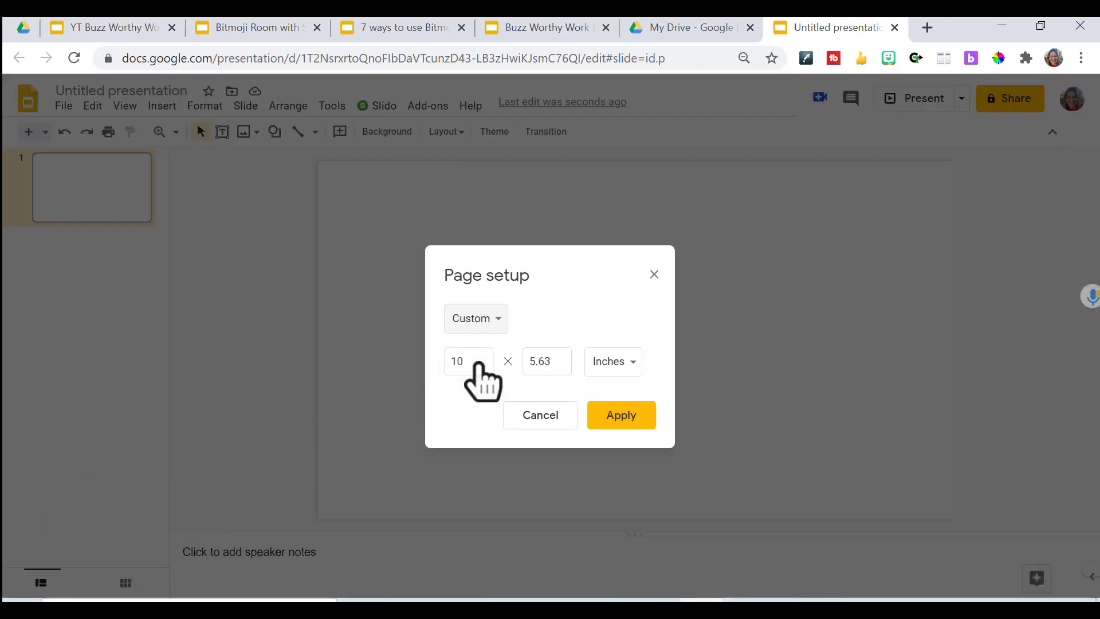
click(468, 367)
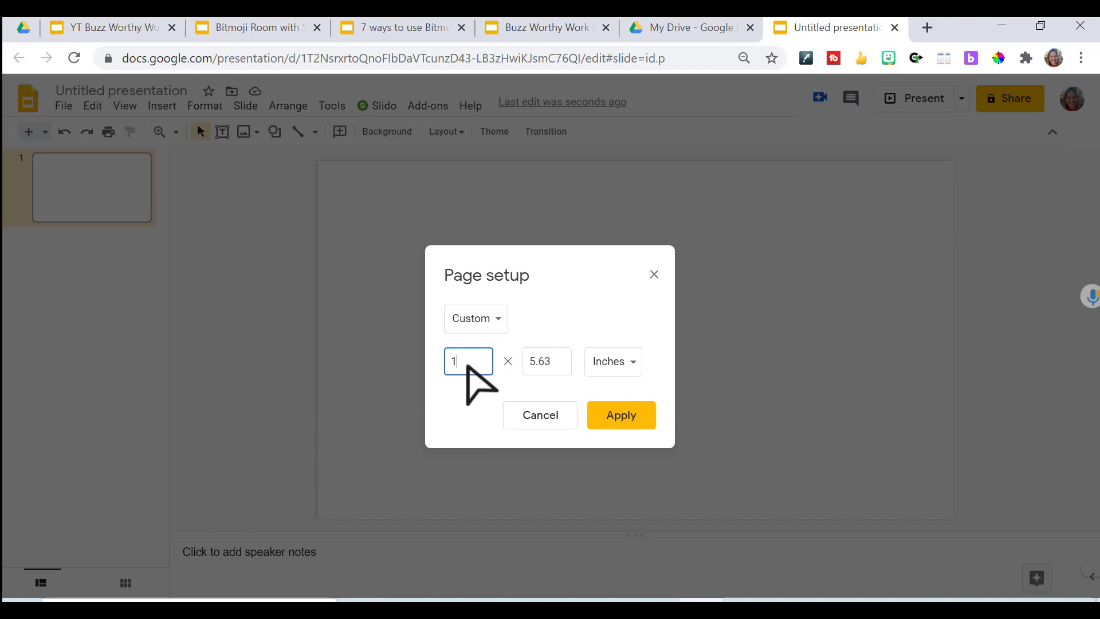
key(Tab)
text(8.5)
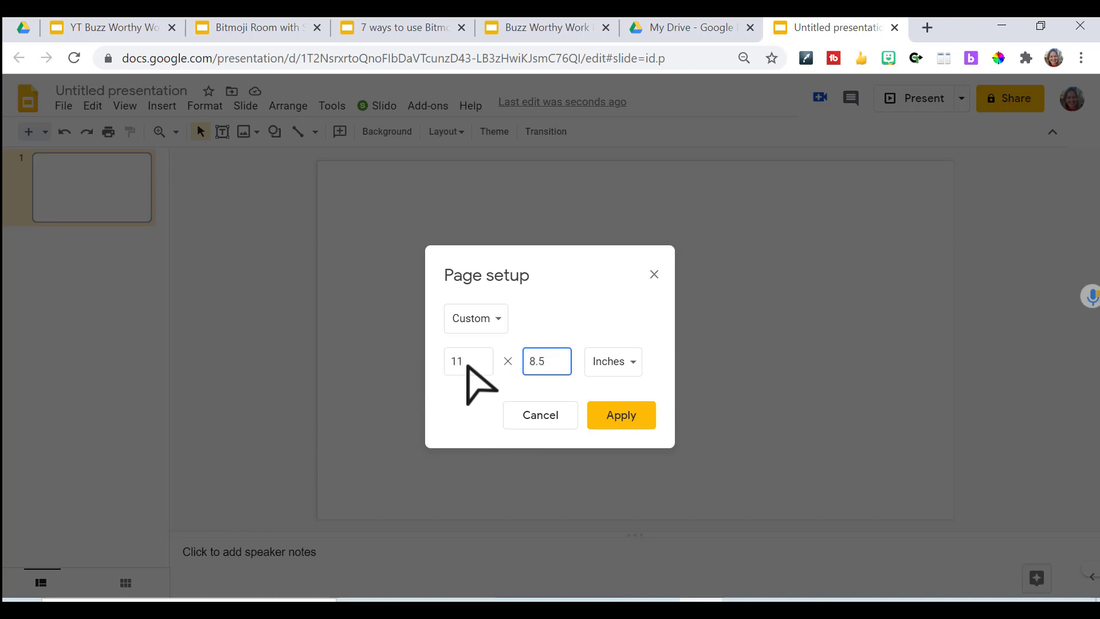
click(596, 411)
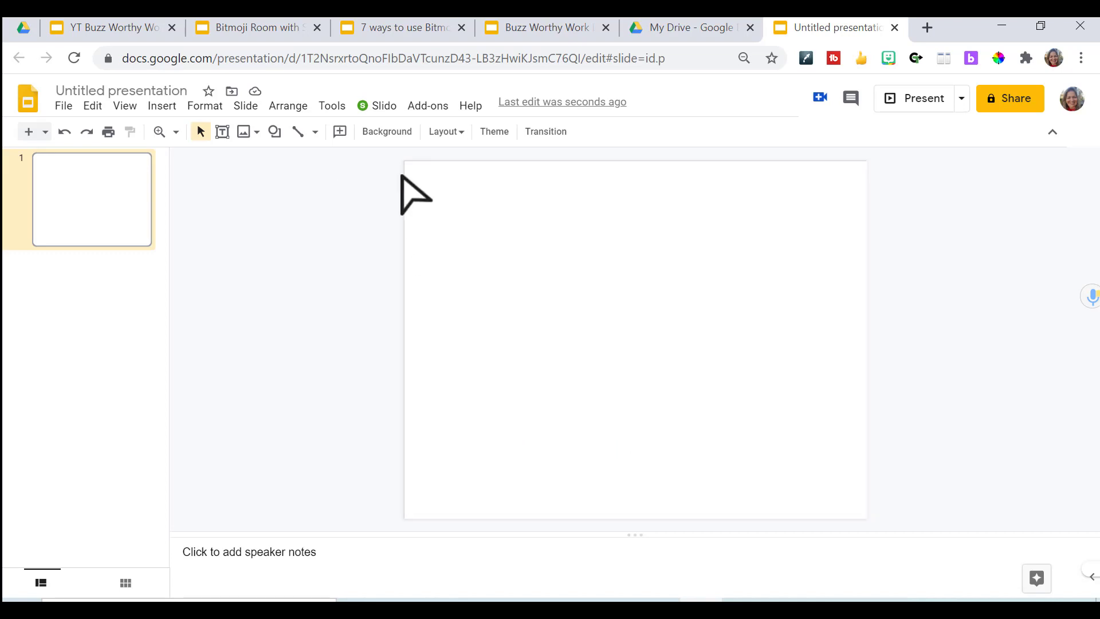
Give the slide a solid black background colour
click(392, 133)
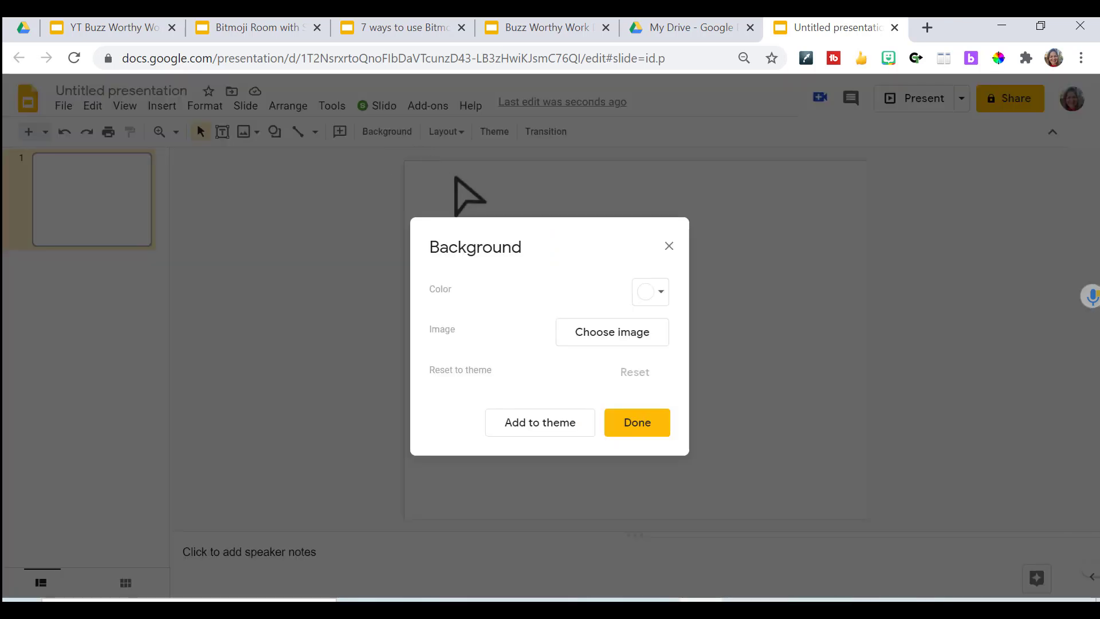
click(645, 293)
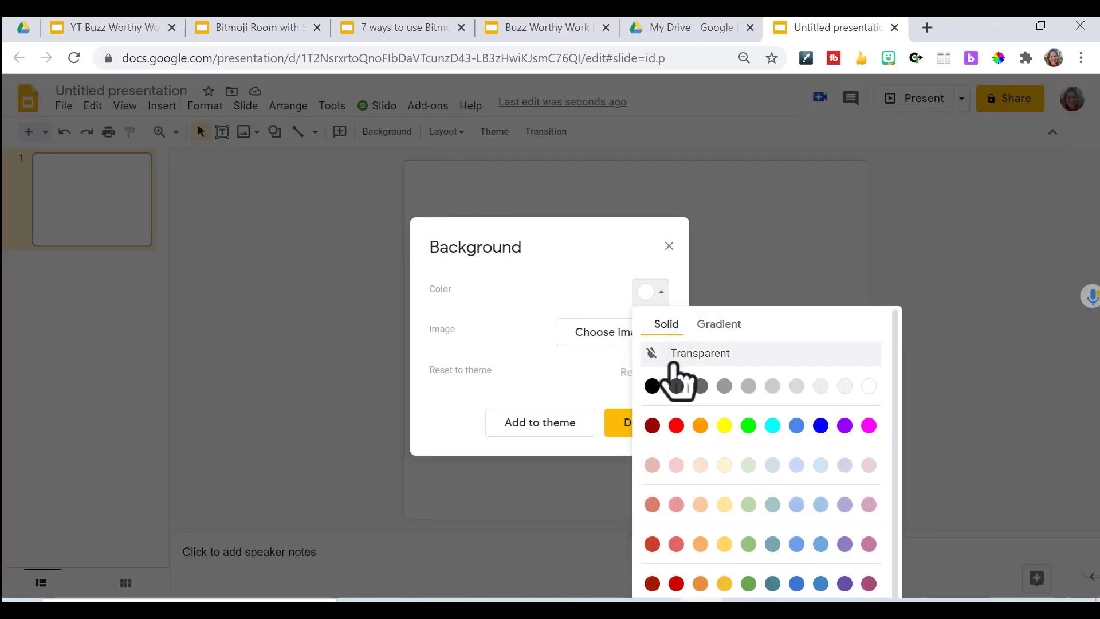
click(652, 386)
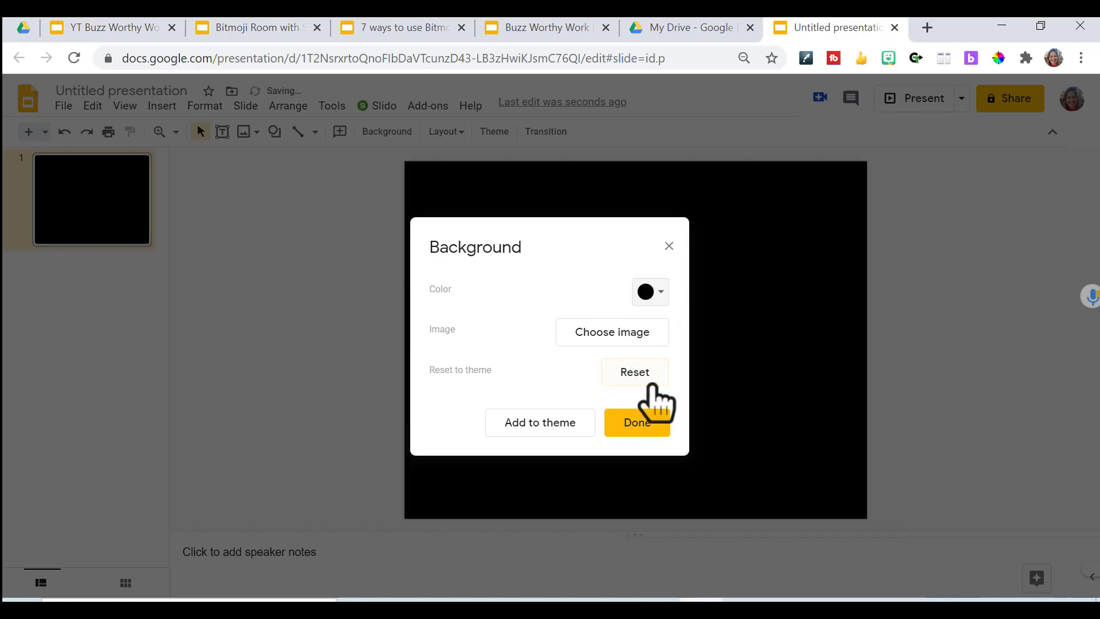
click(636, 428)
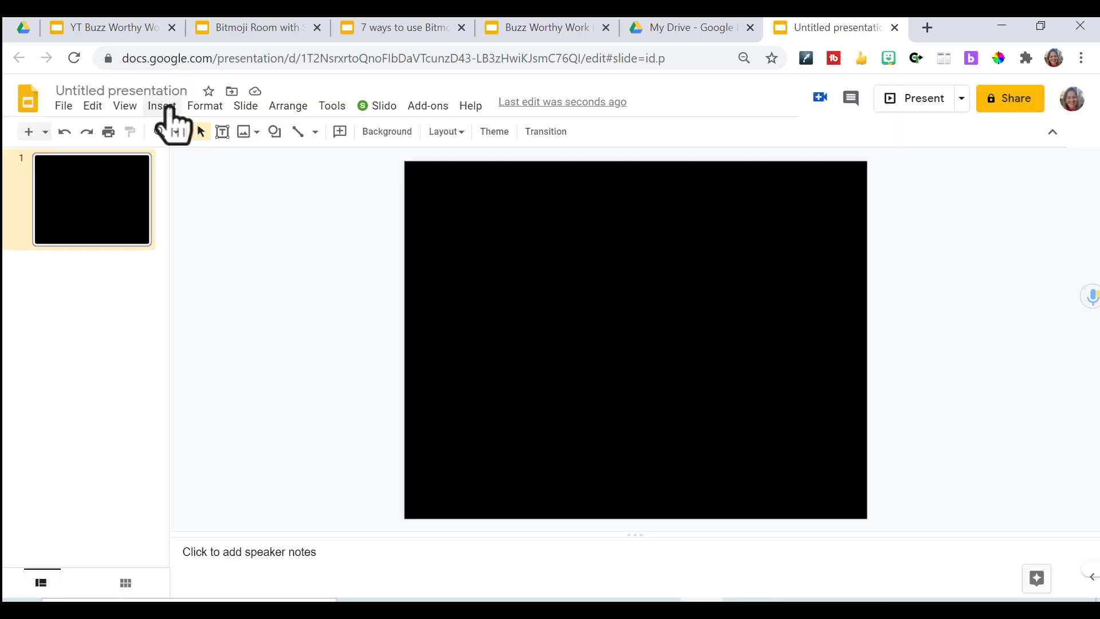
click(170, 109)
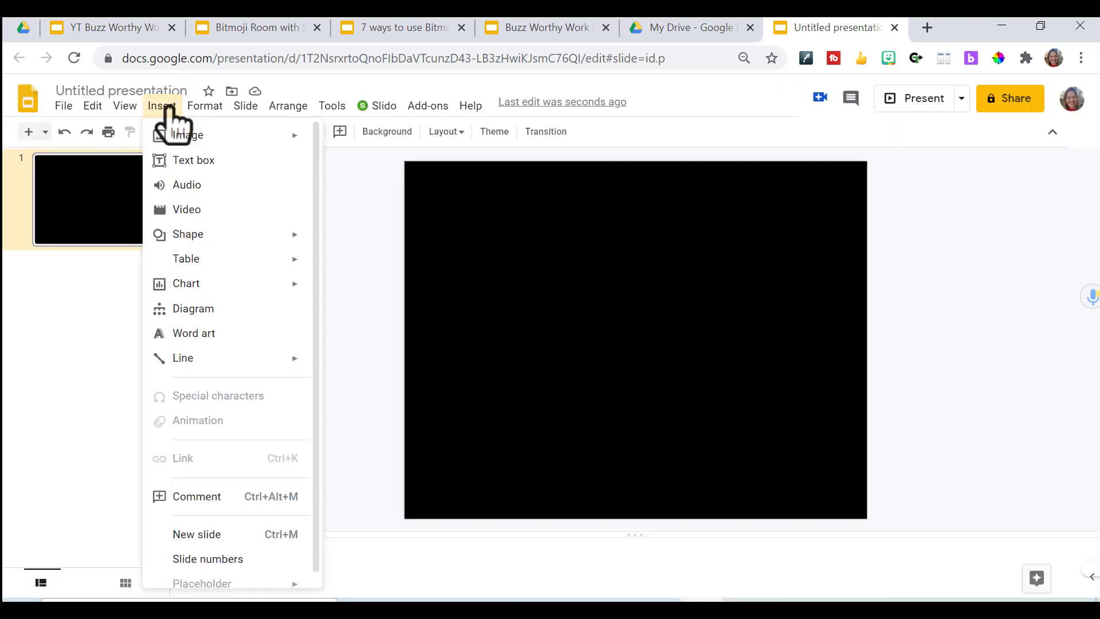
Insert word art reading 'Buzz', 'Worthy', 'Work' on three lines
click(194, 334)
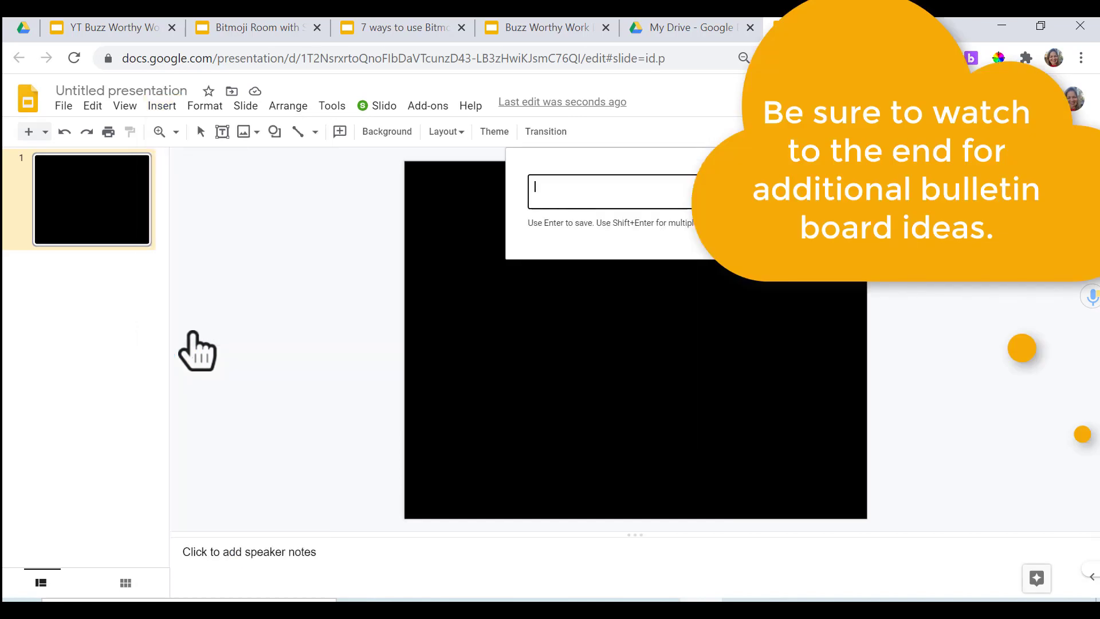
text(Buz)
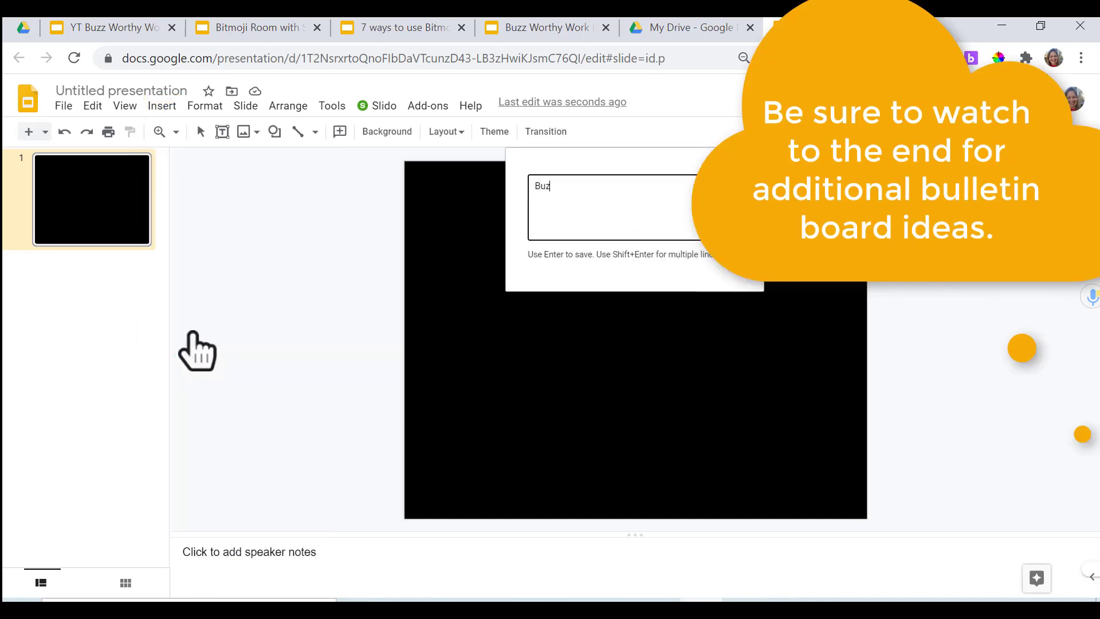
text(z)
key(shift+Return)
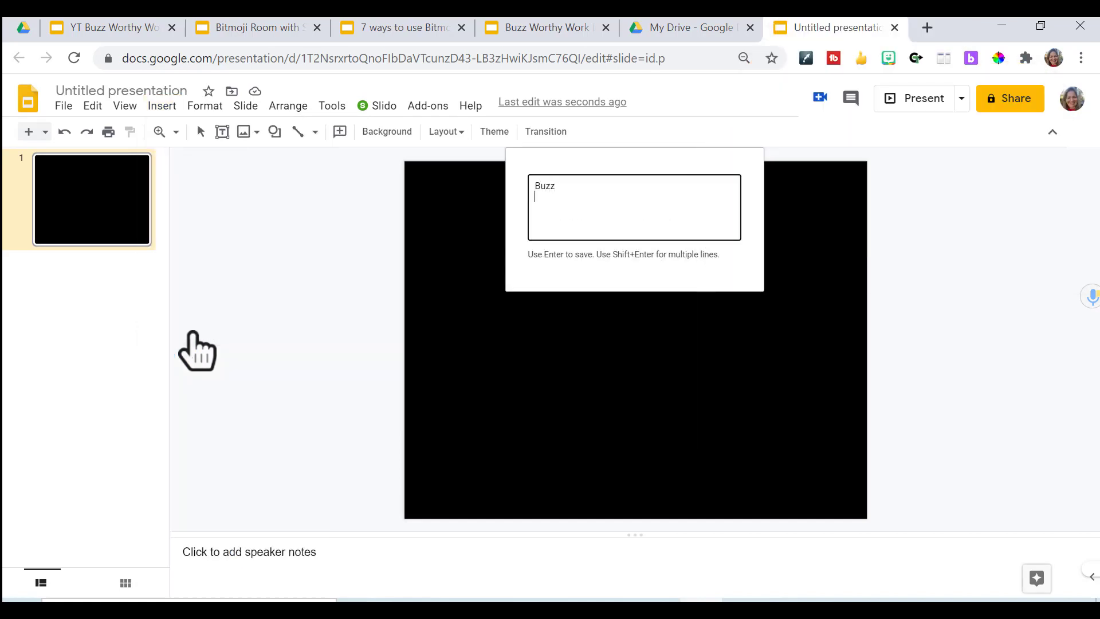
text(Worthy)
key(shift+Return)
text(Work)
key(Return)
Enlarge the word art across the slide's upper part and centre it
drag(606, 307, 427, 176)
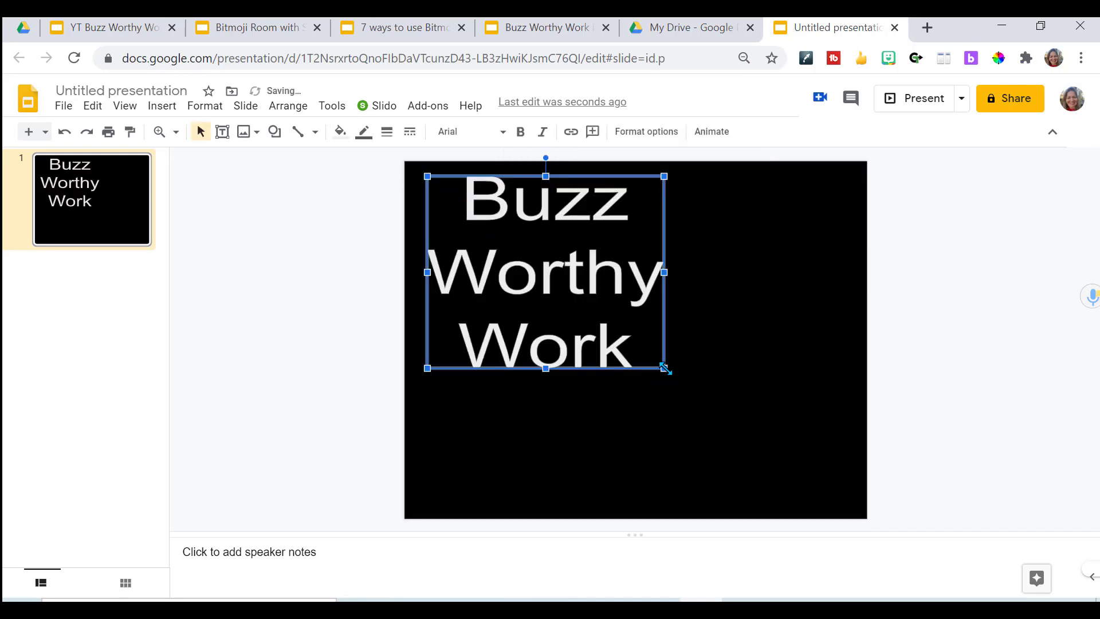
drag(665, 368, 762, 408)
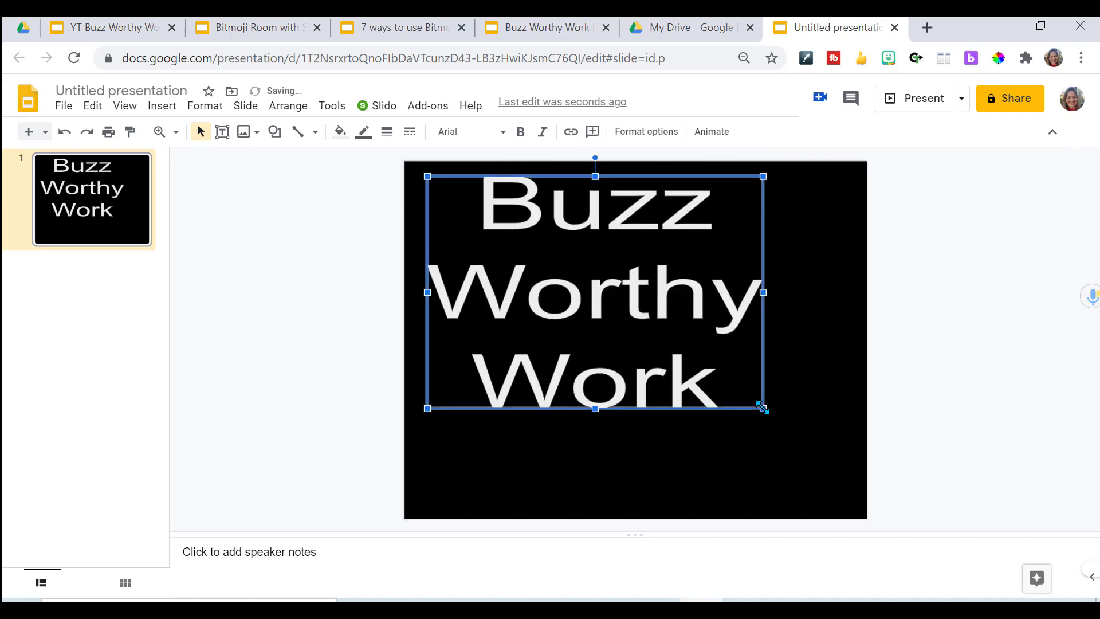
mouse_move(641, 298)
mouse_down()
mouse_move(688, 297)
mouse_move(641, 297)
mouse_up()
Set the word art to Baloo Bhai, raise it slightly, and fill it yellow
click(483, 136)
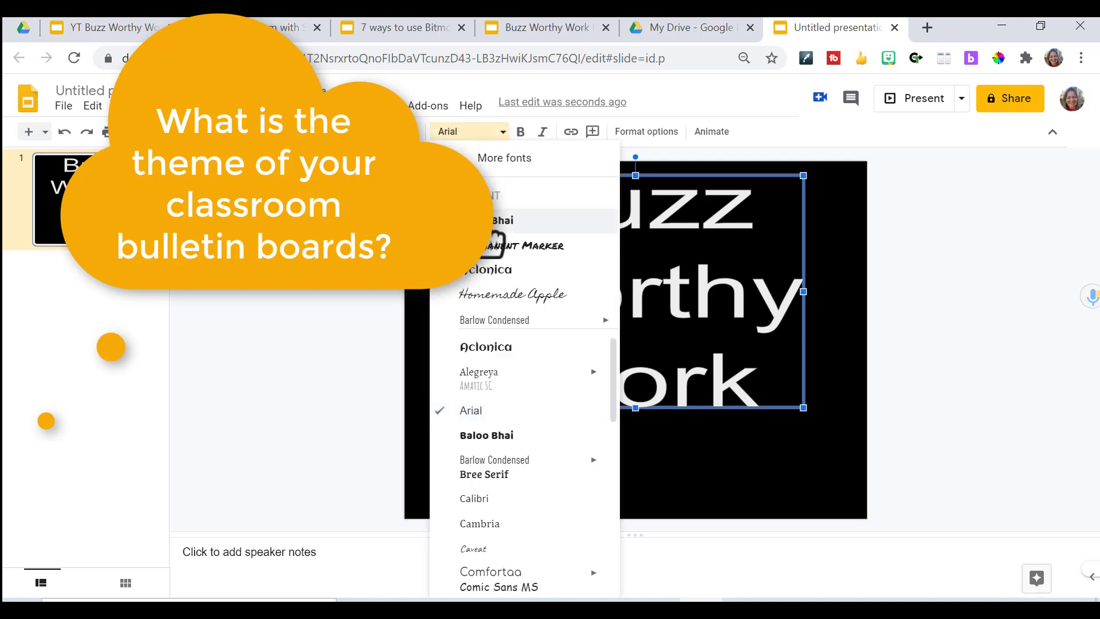
click(486, 228)
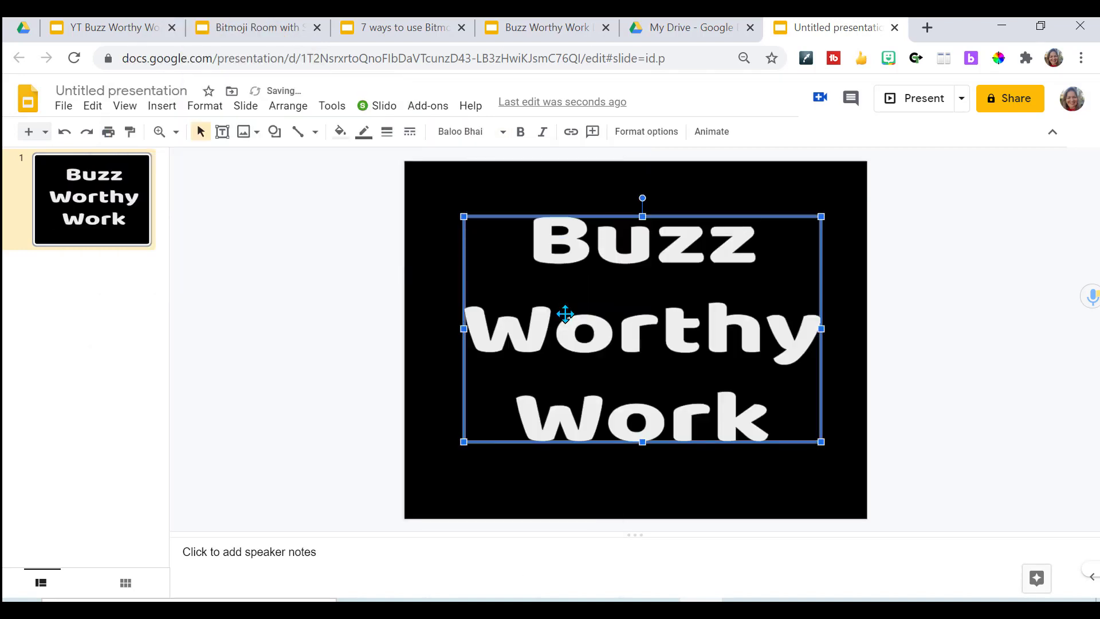
drag(565, 312, 565, 308)
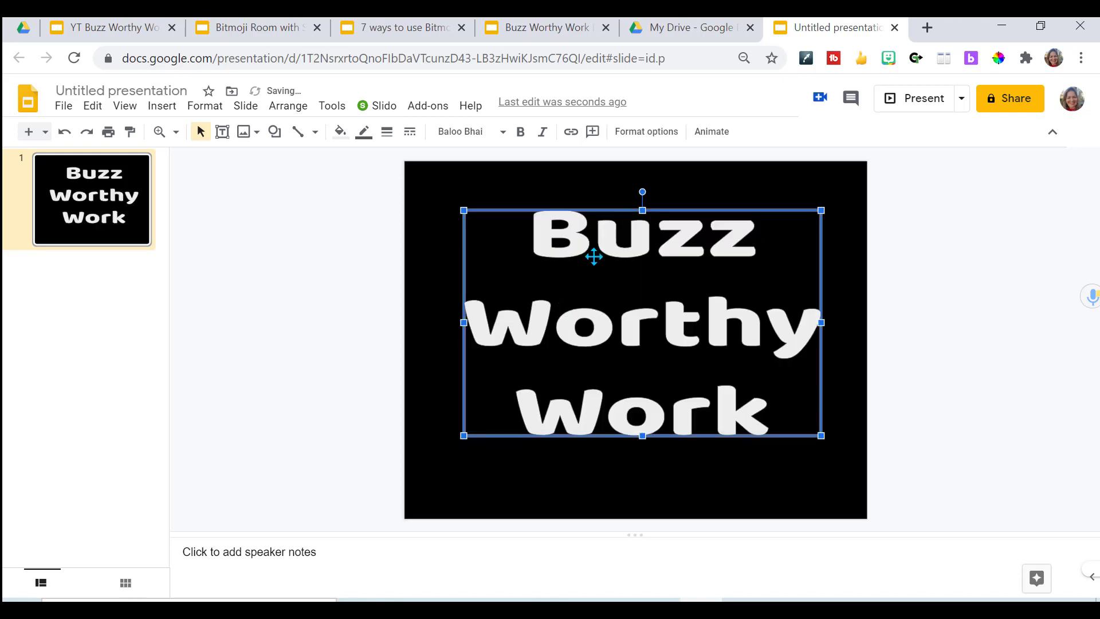
click(340, 136)
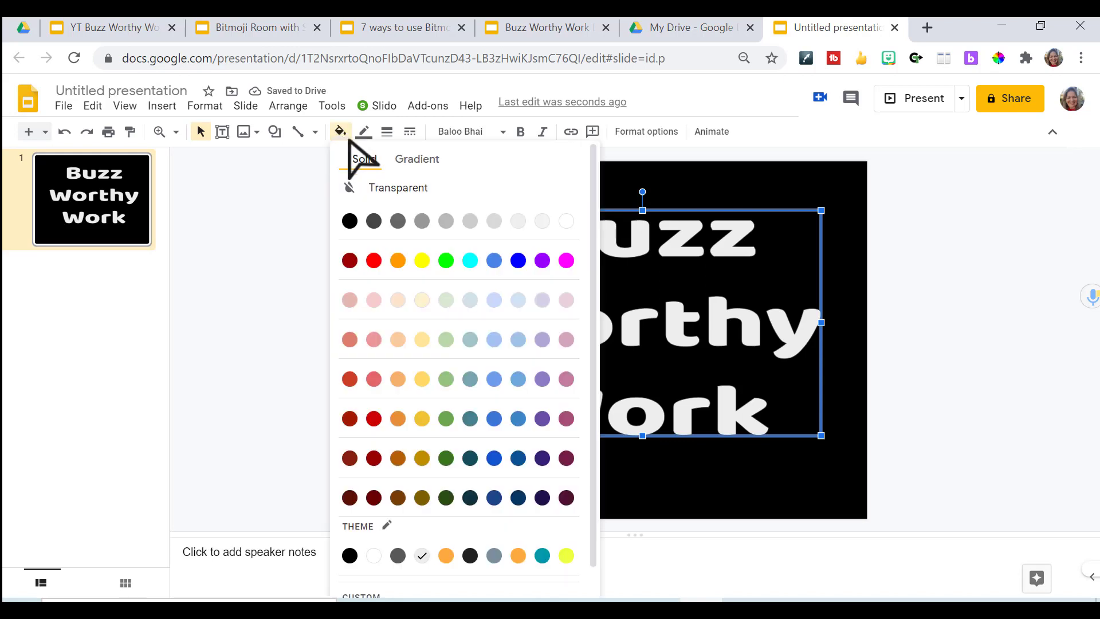
click(422, 419)
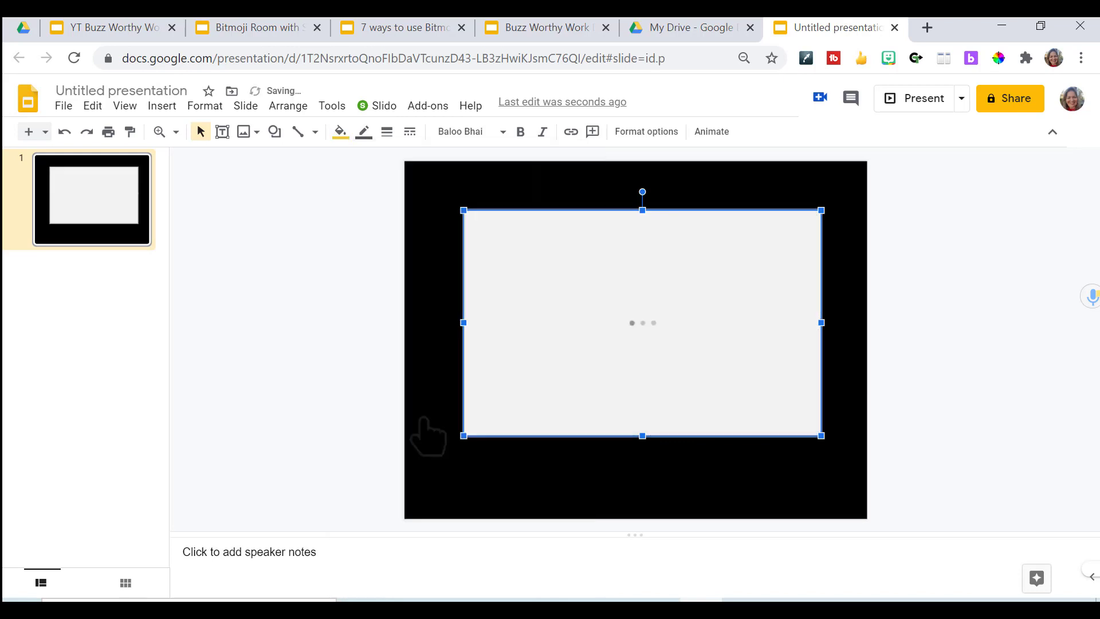
Copy the bee-riding Bitmoji sticker, paste it onto the slide, and move it bottom-right
click(889, 59)
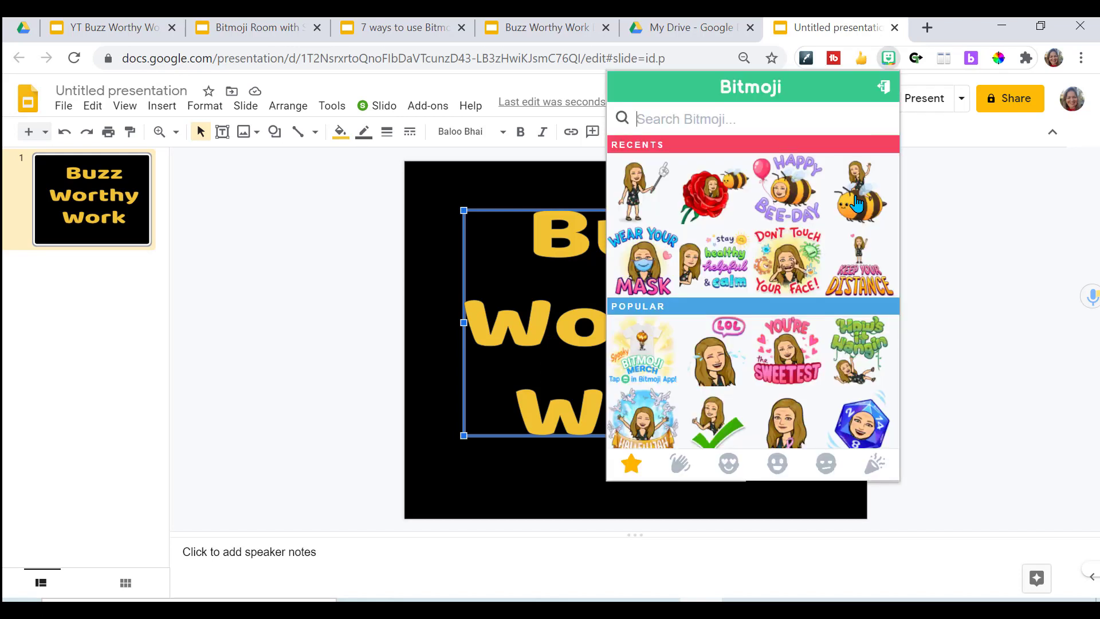
right_click(856, 202)
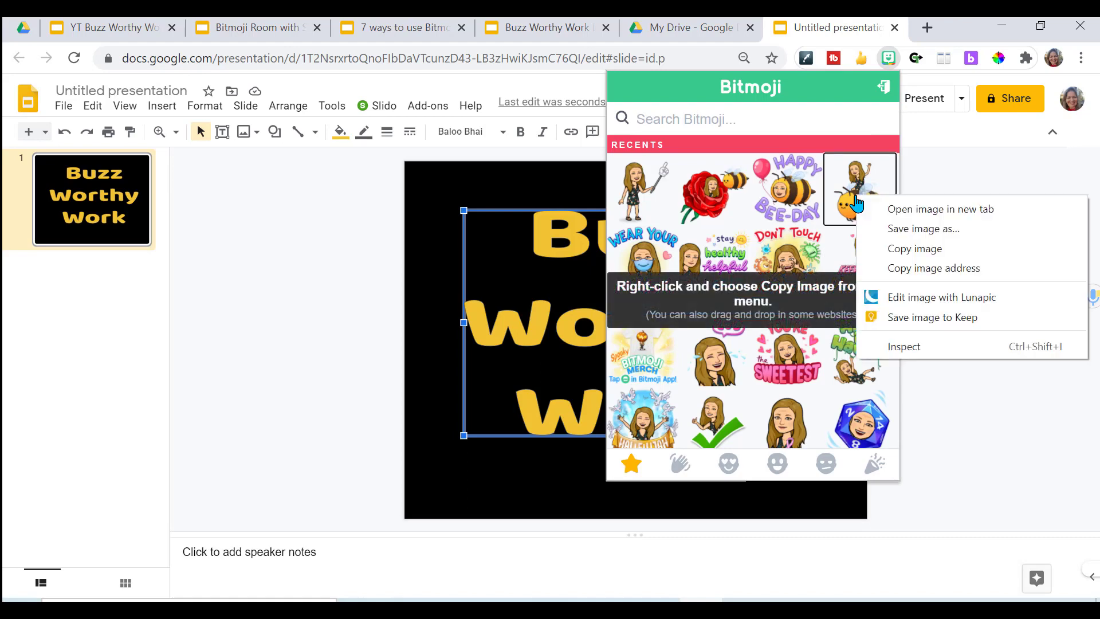
click(900, 248)
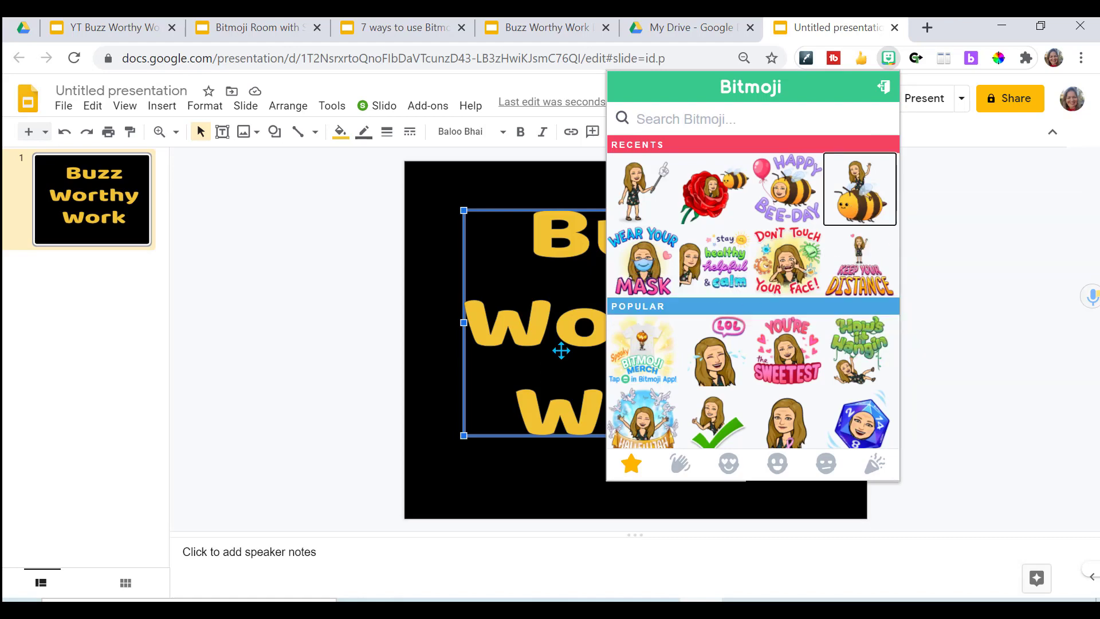
right_click(433, 430)
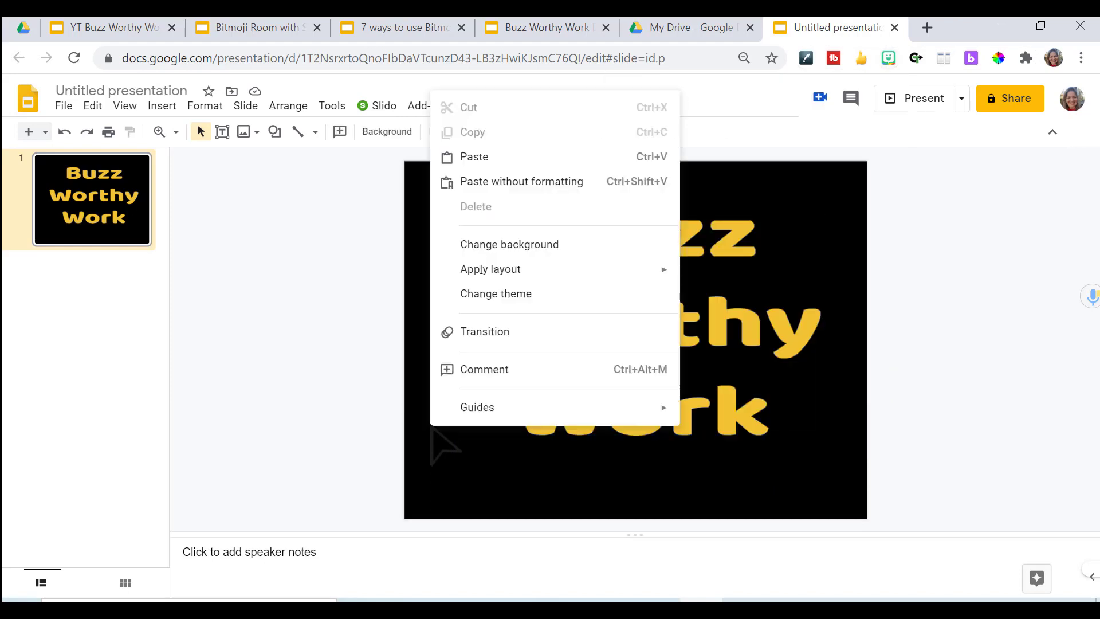
click(476, 157)
drag(646, 362, 816, 453)
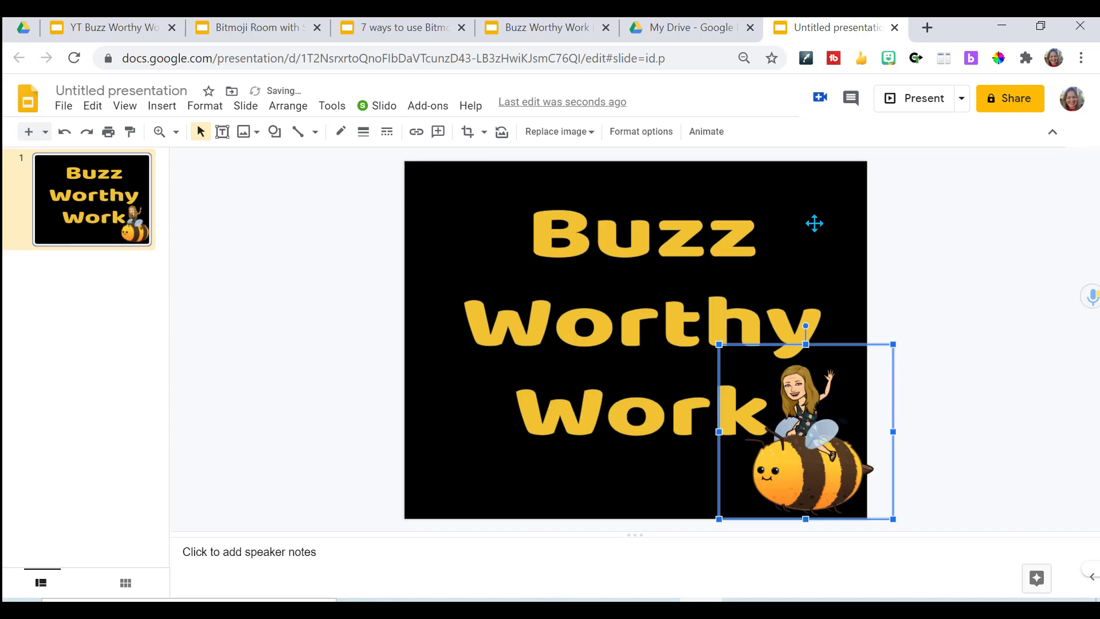
click(888, 58)
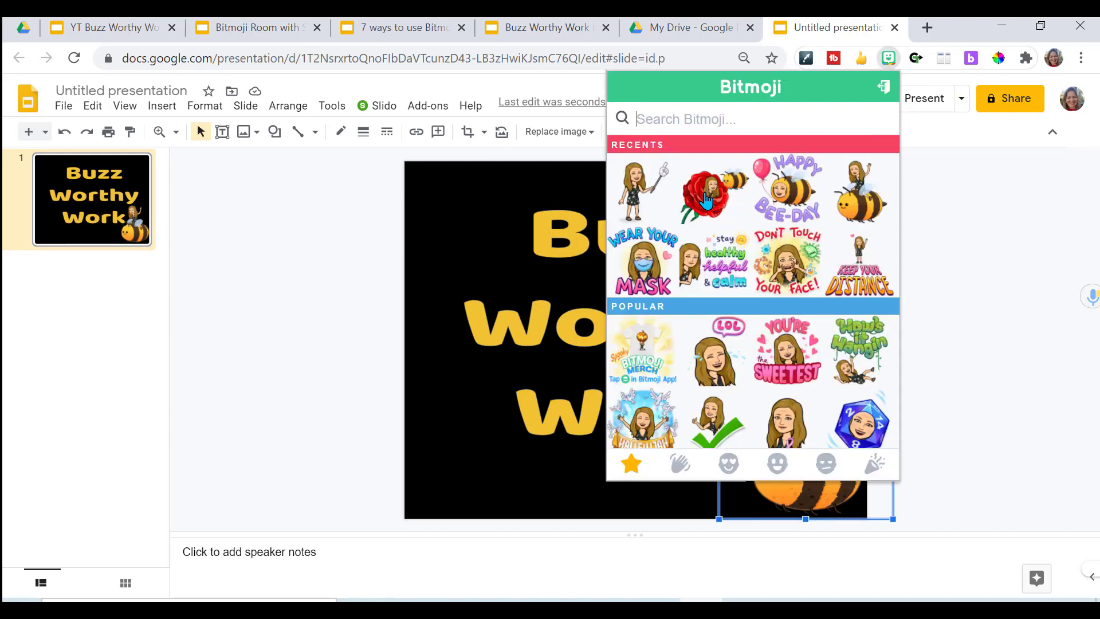
Save the Happy Bee-Day Bitmoji sticker image as bee.png
right_click(788, 197)
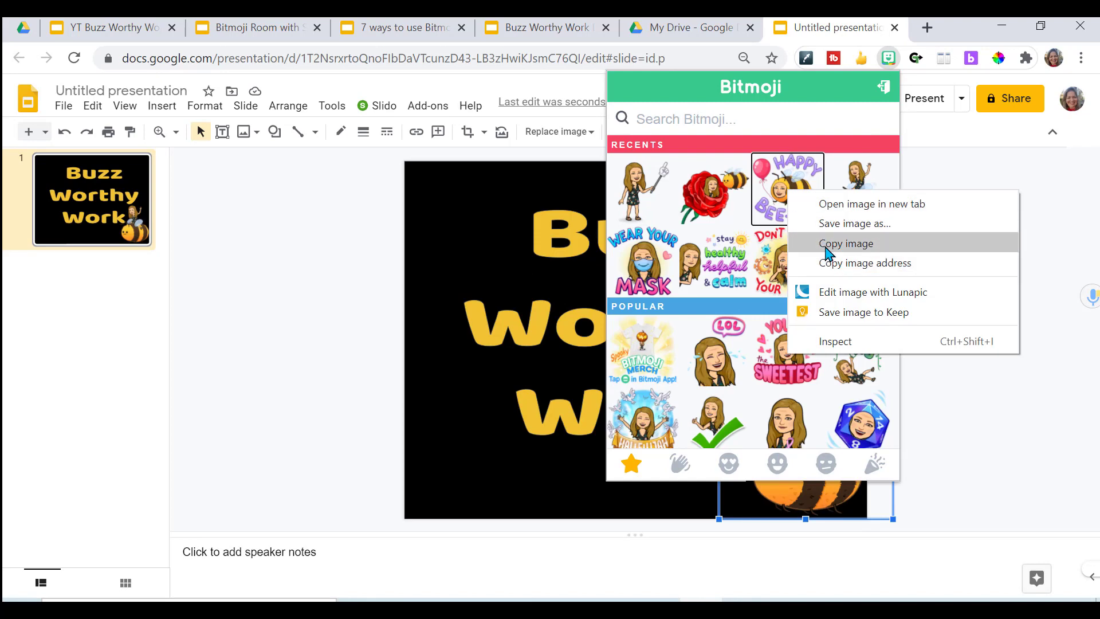
click(828, 224)
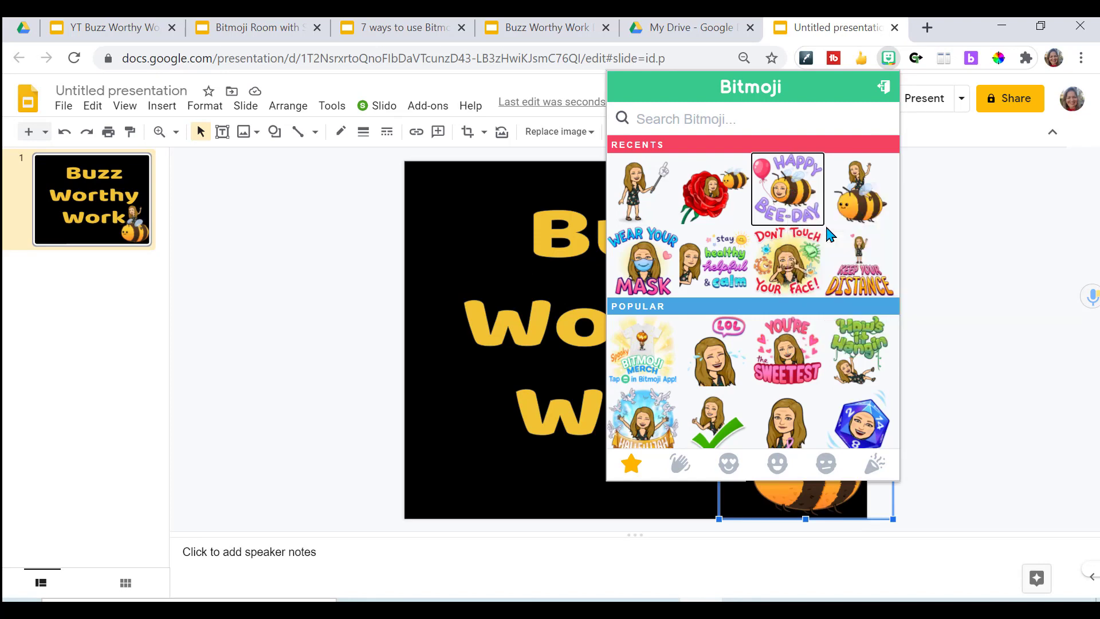
click(944, 454)
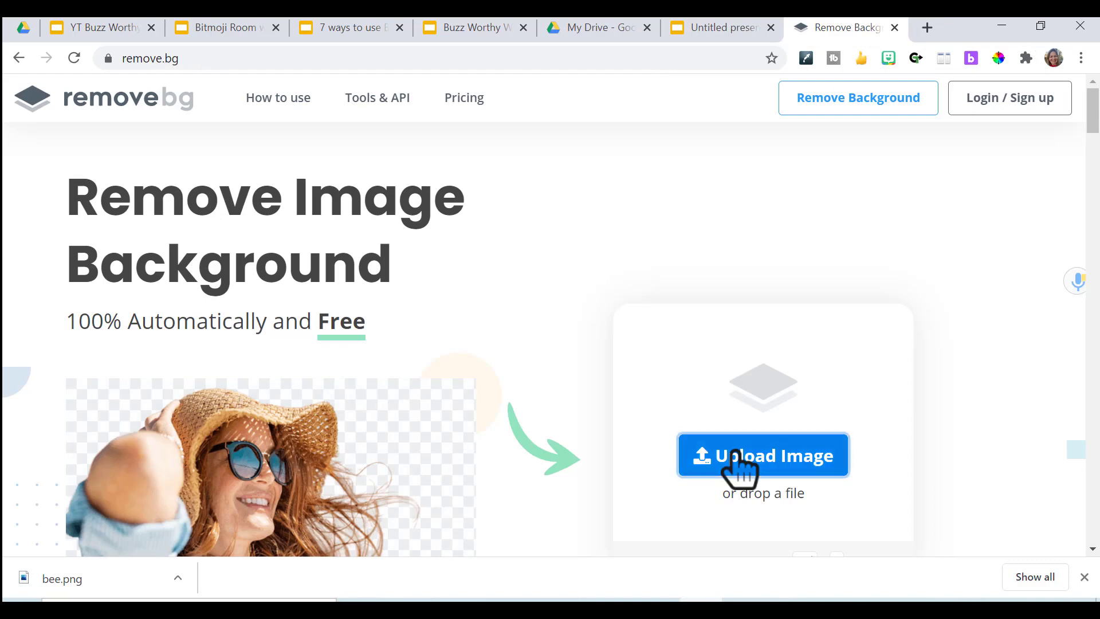
Upload bee.png to remove.bg in a new browser tab
click(737, 464)
click(536, 508)
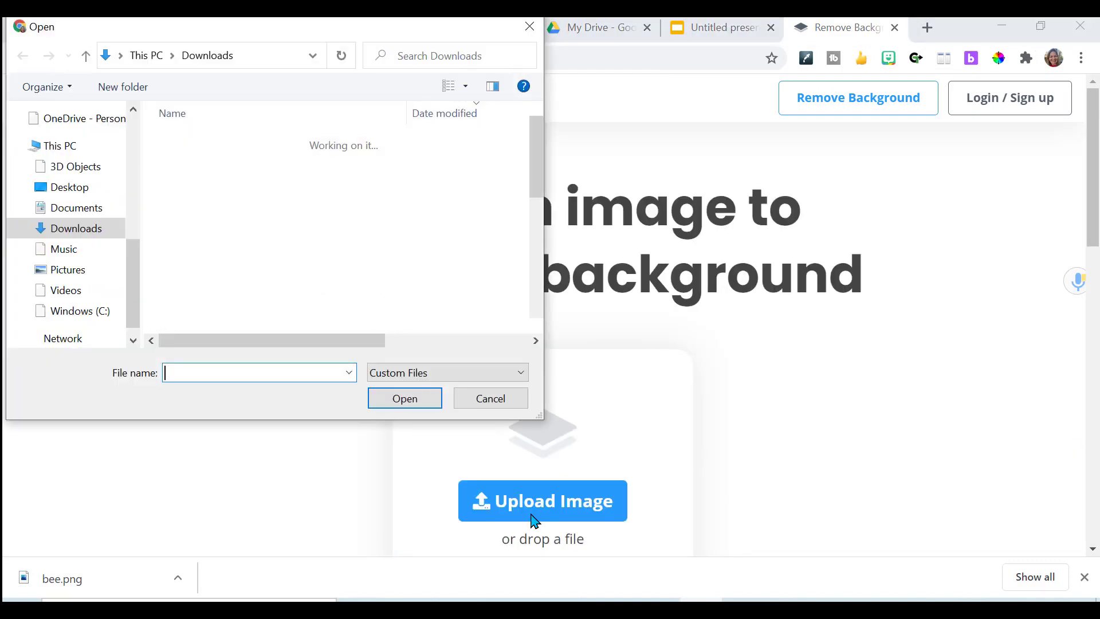
click(196, 166)
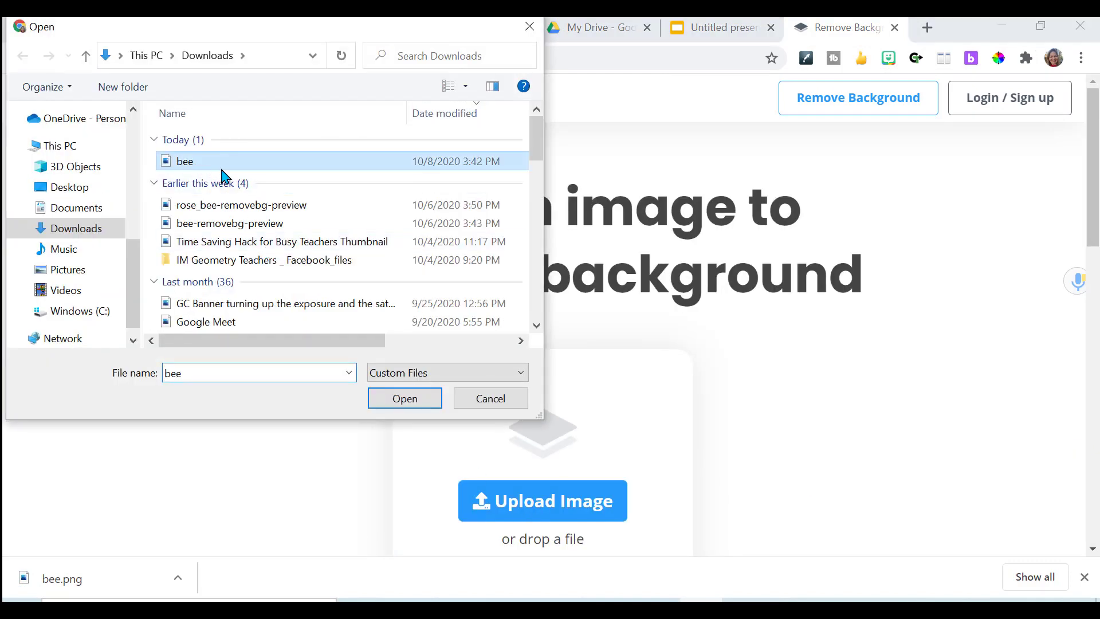
click(402, 397)
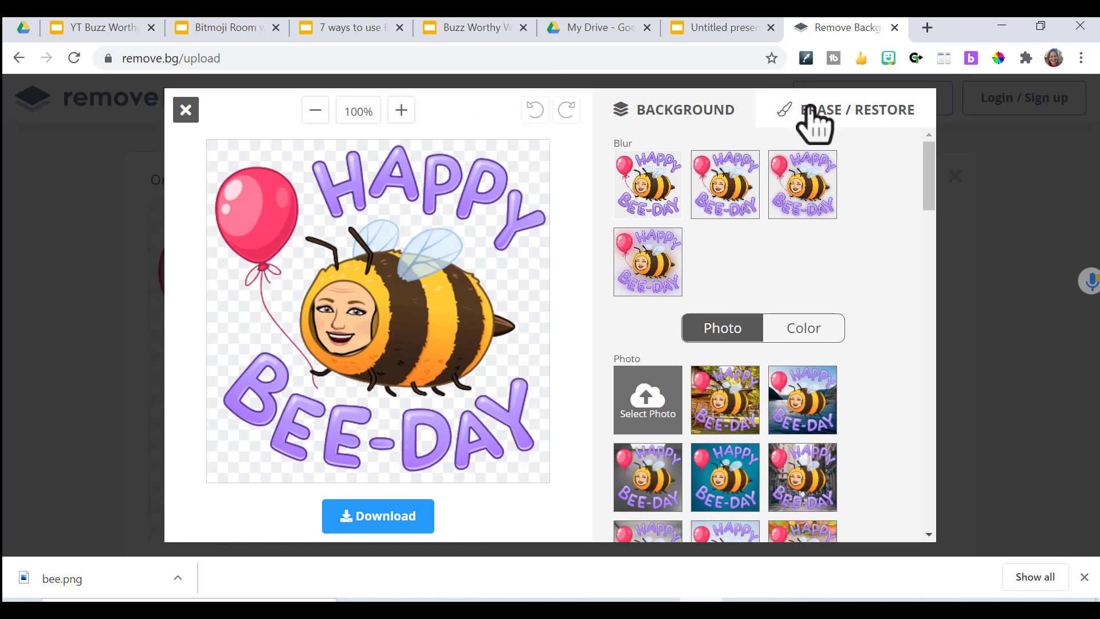
Erase the HAPPY and BEE-DAY lettering using an enlarged erase brush
click(812, 110)
drag(682, 210, 849, 211)
mouse_move(521, 239)
mouse_down()
mouse_move(491, 205)
mouse_move(351, 186)
mouse_move(504, 184)
mouse_up()
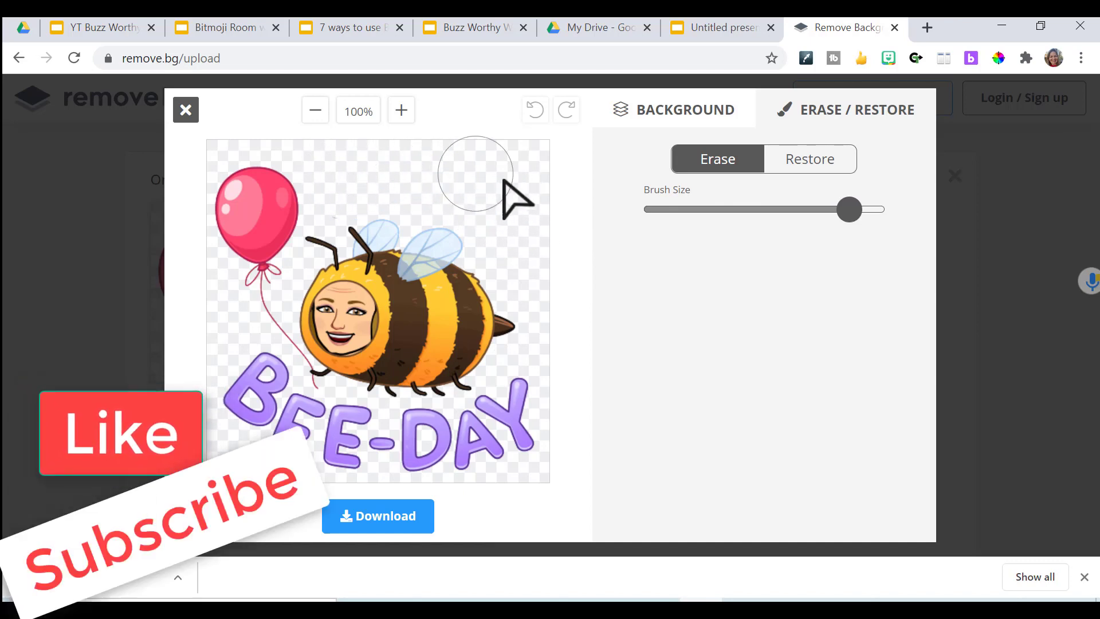
mouse_move(535, 392)
mouse_down()
mouse_move(516, 422)
mouse_move(344, 449)
mouse_move(243, 425)
mouse_move(202, 344)
mouse_move(229, 172)
mouse_move(273, 202)
mouse_move(261, 250)
mouse_move(265, 373)
mouse_move(278, 393)
mouse_up()
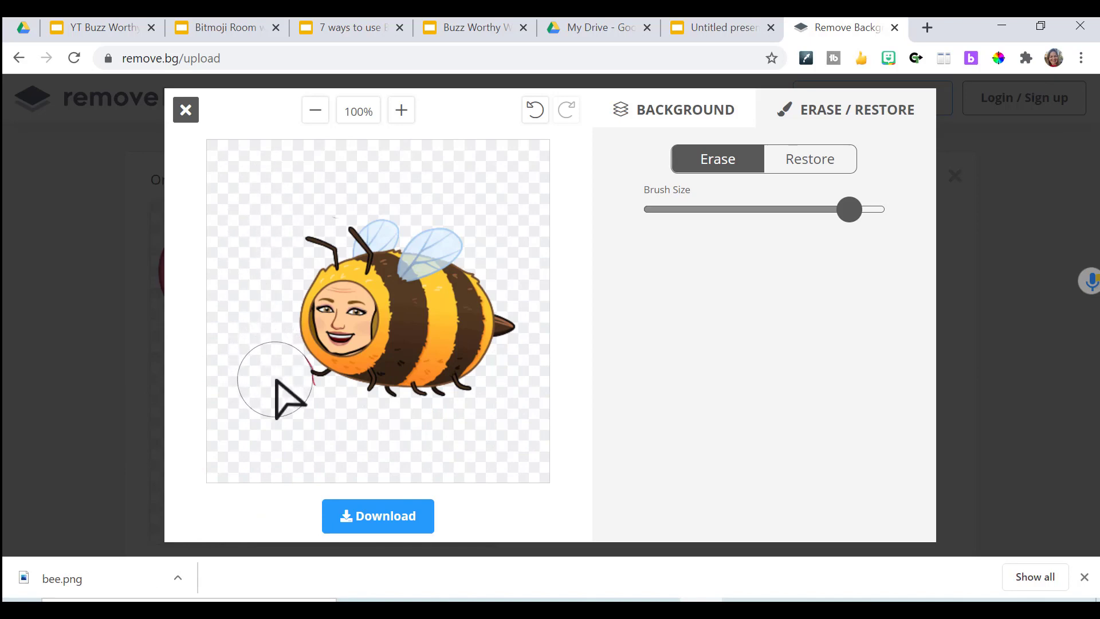
Download the background-free bee image and return to the presentation
click(362, 517)
click(544, 332)
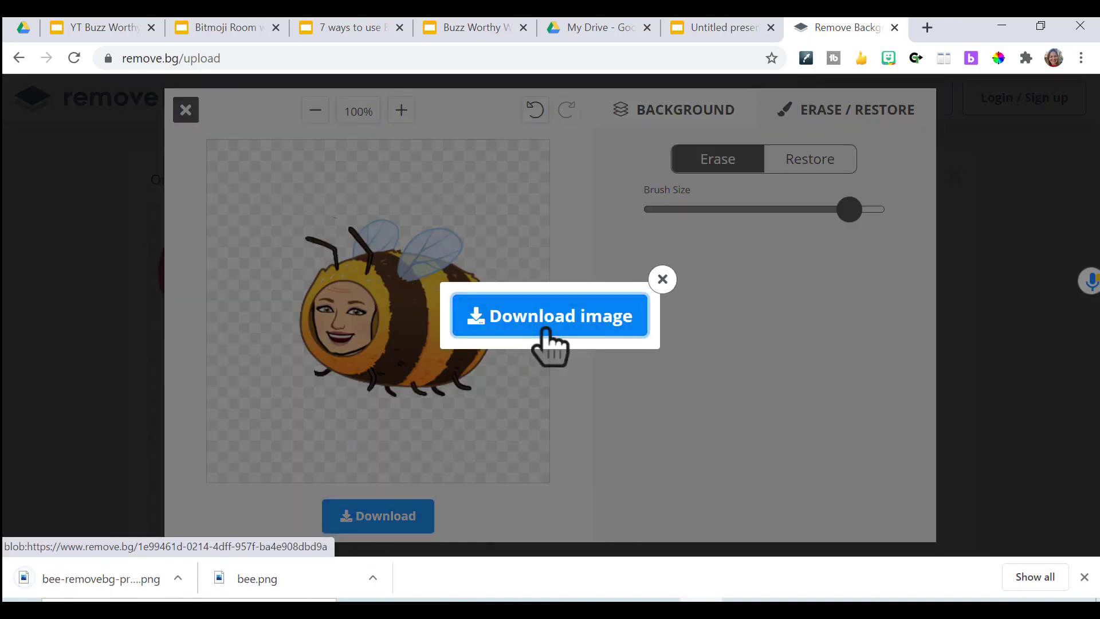
click(718, 28)
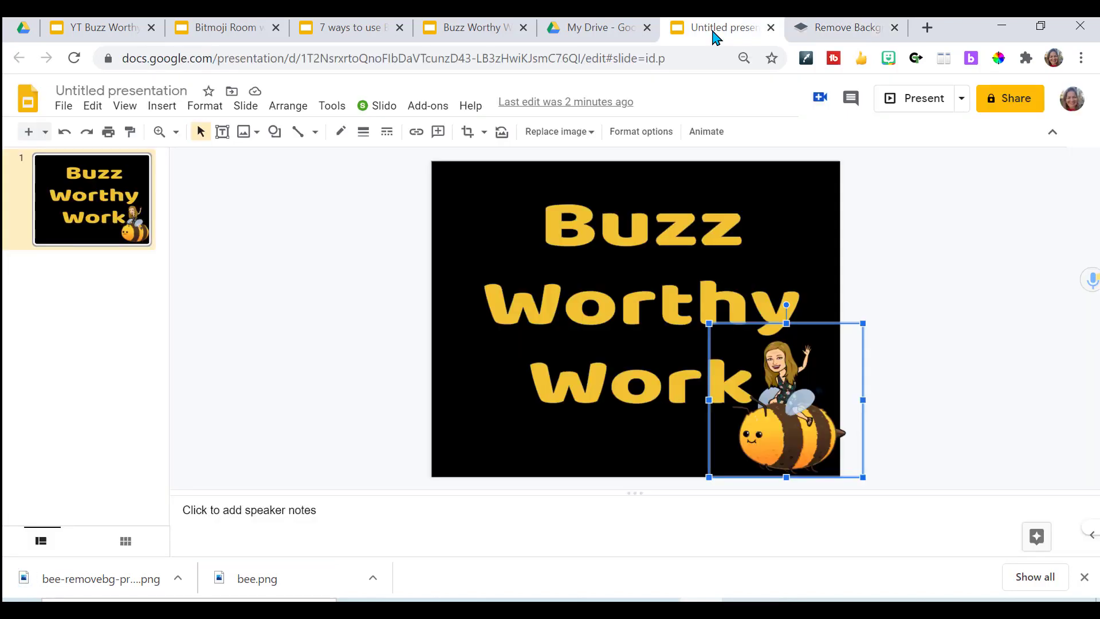
Upload bee-removebg-preview onto the slide and place it top-left, before Buzz
click(333, 261)
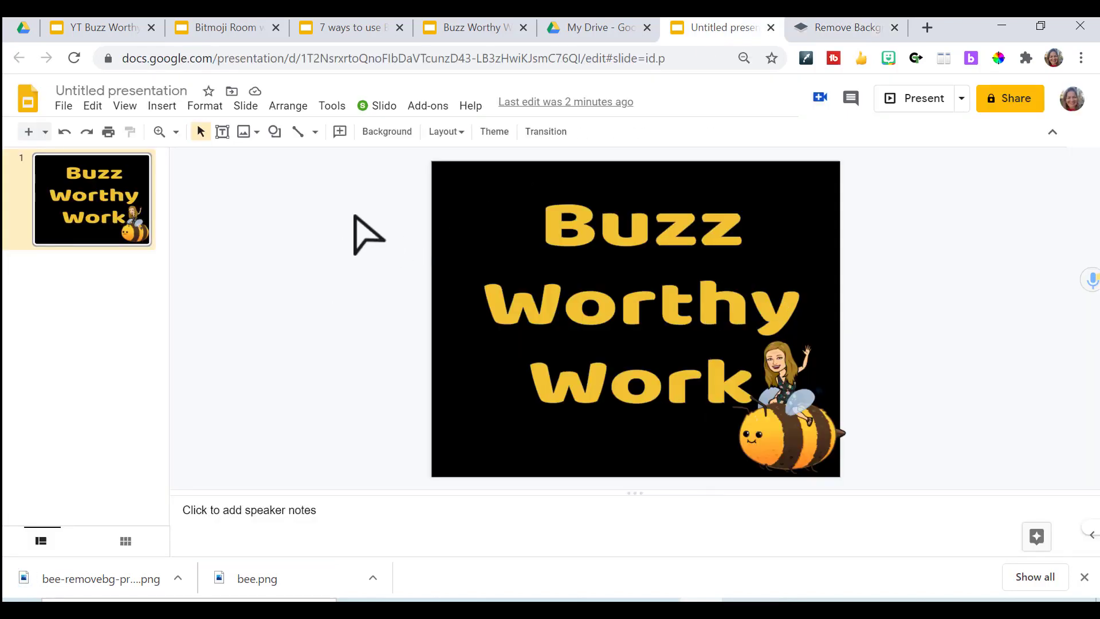
click(164, 108)
mouse_move(186, 140)
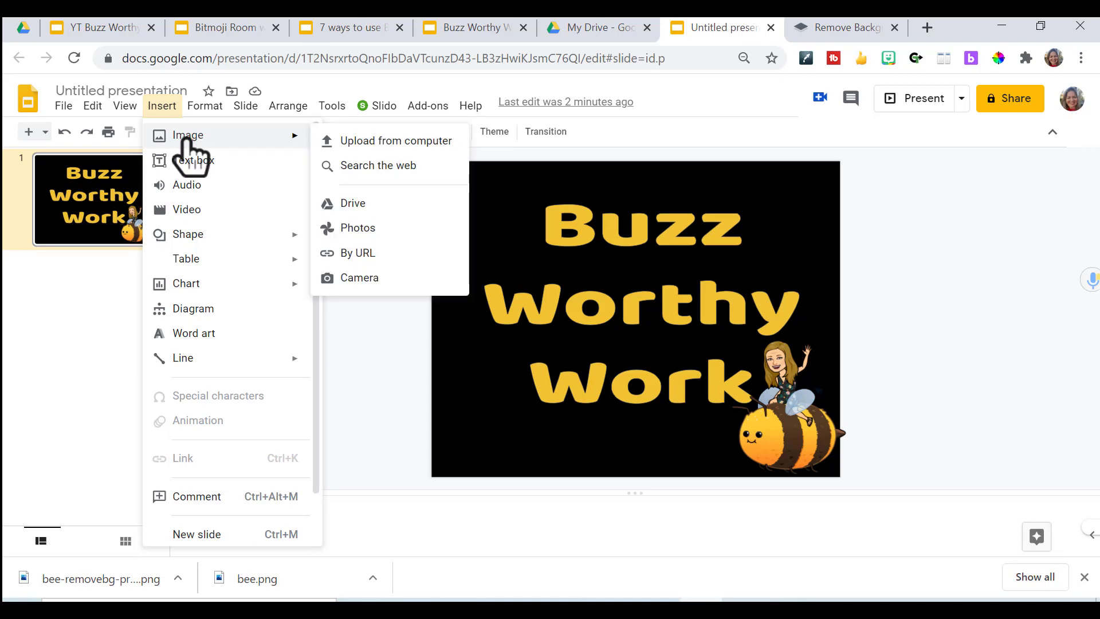
click(351, 144)
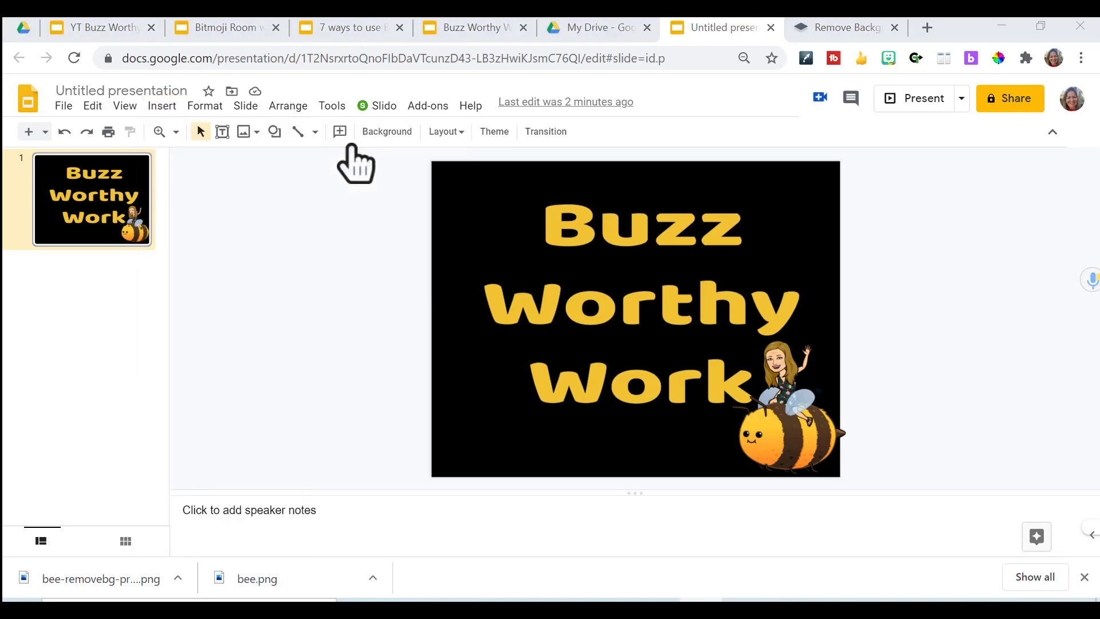
click(248, 162)
click(405, 399)
drag(662, 320, 538, 239)
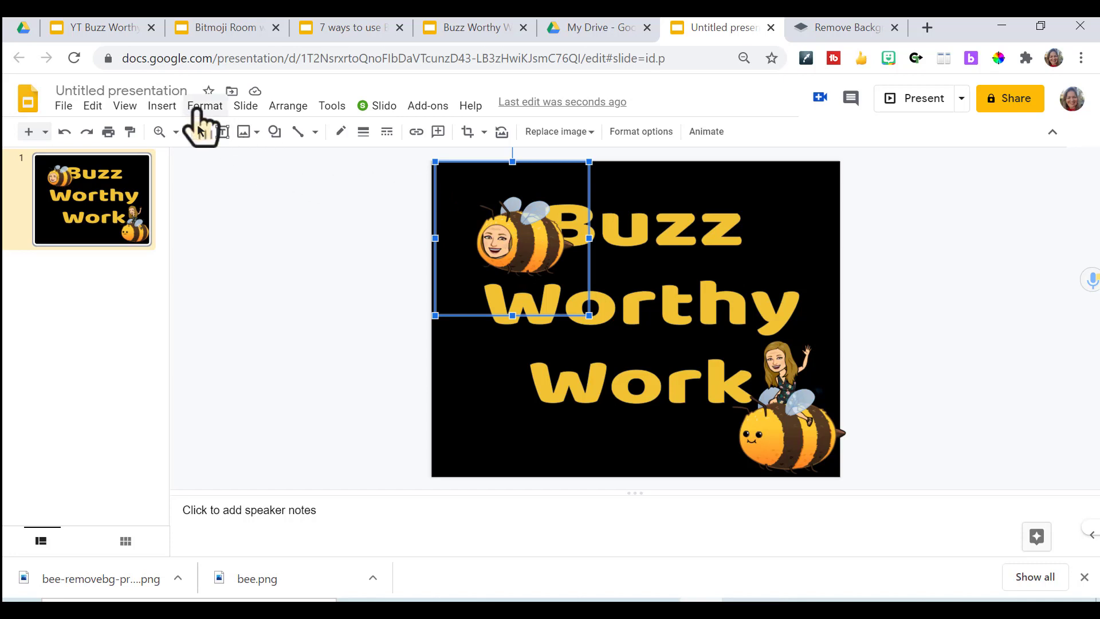
click(204, 105)
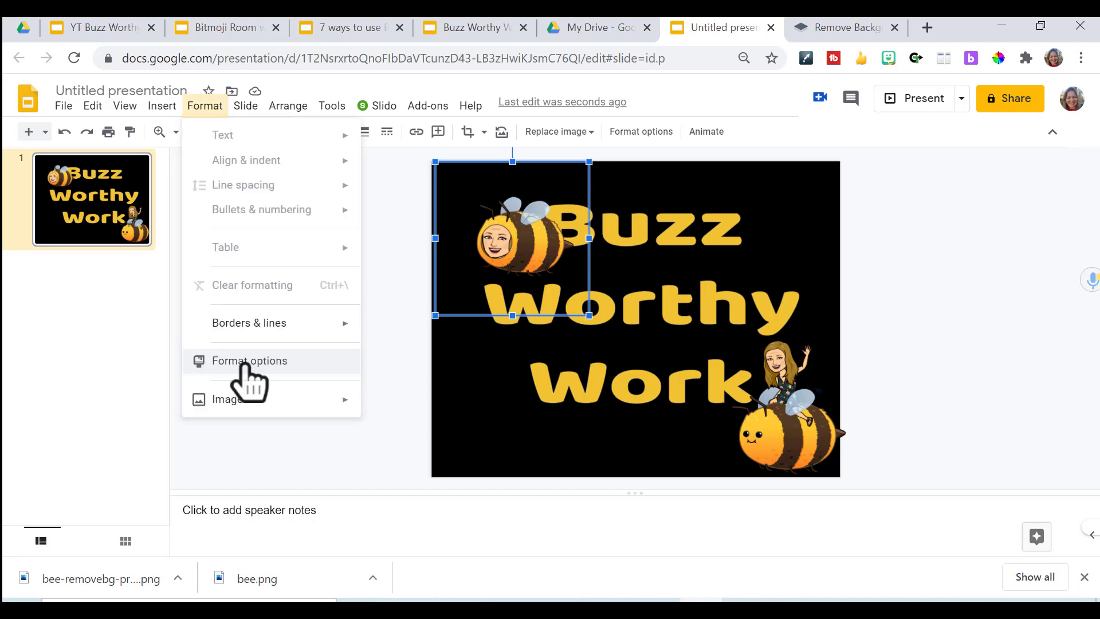
Flip the new bee horizontally, shrink it to 3.74 in, and set it top-left
click(249, 361)
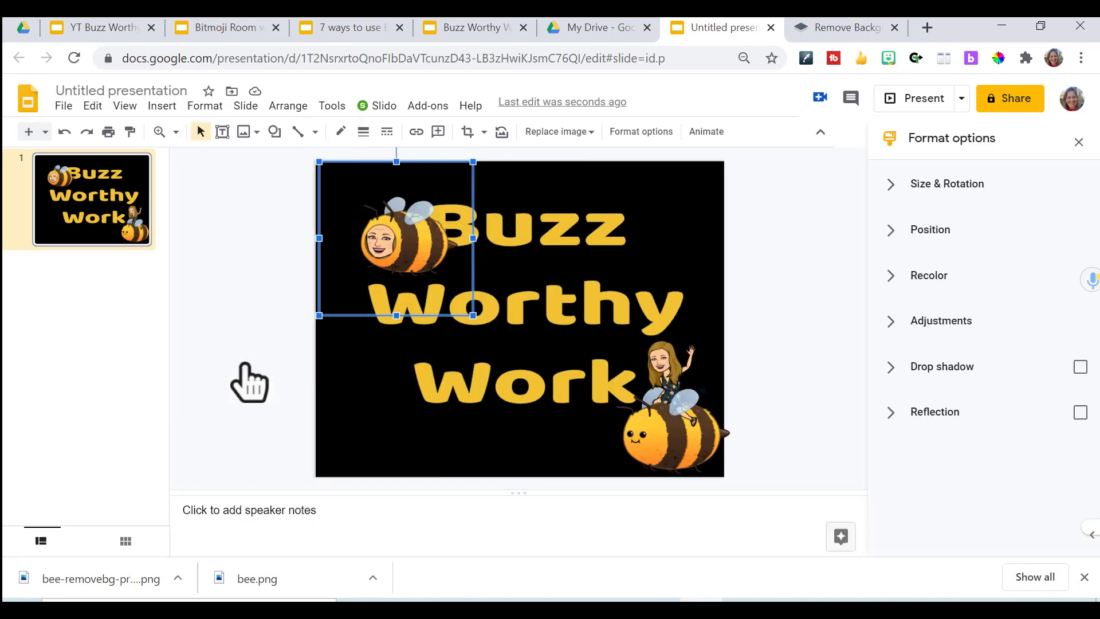
click(897, 188)
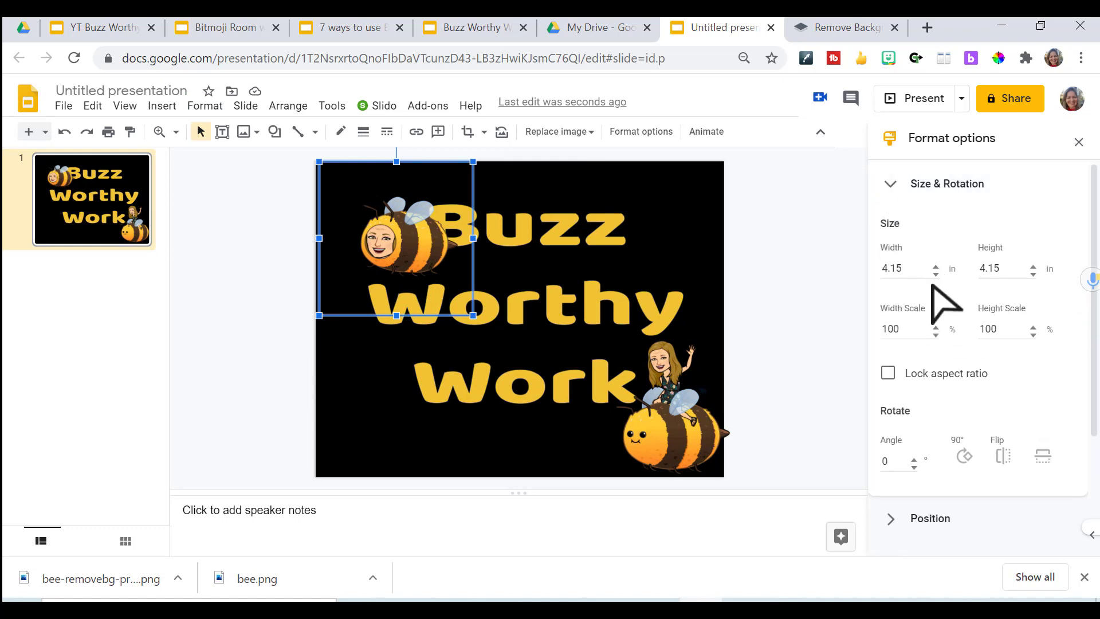
click(1003, 457)
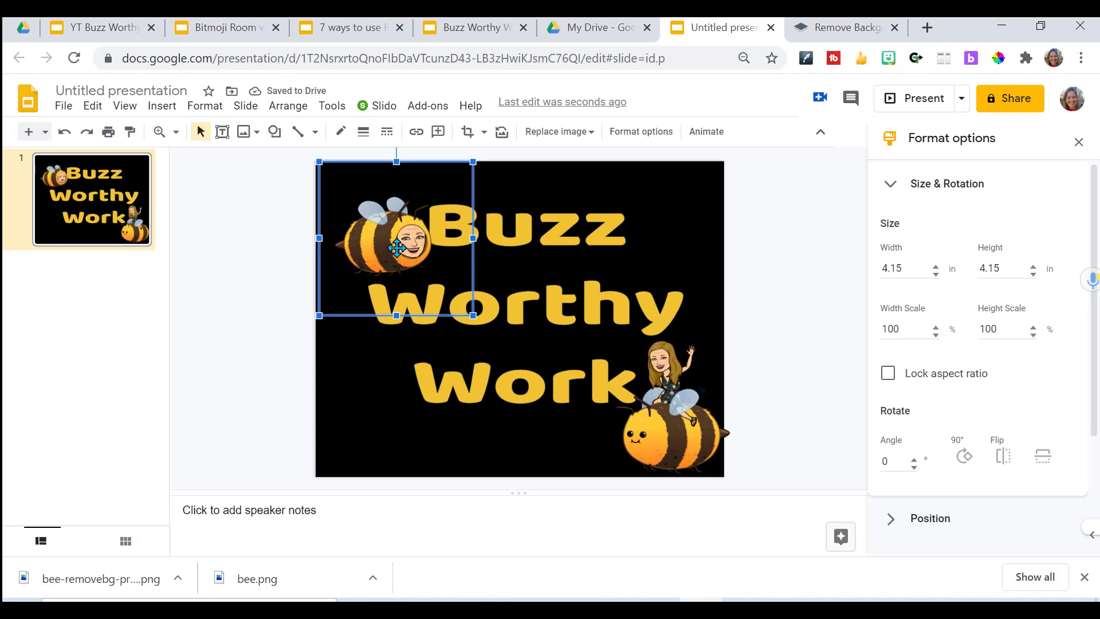
drag(397, 247, 382, 240)
drag(457, 307, 443, 293)
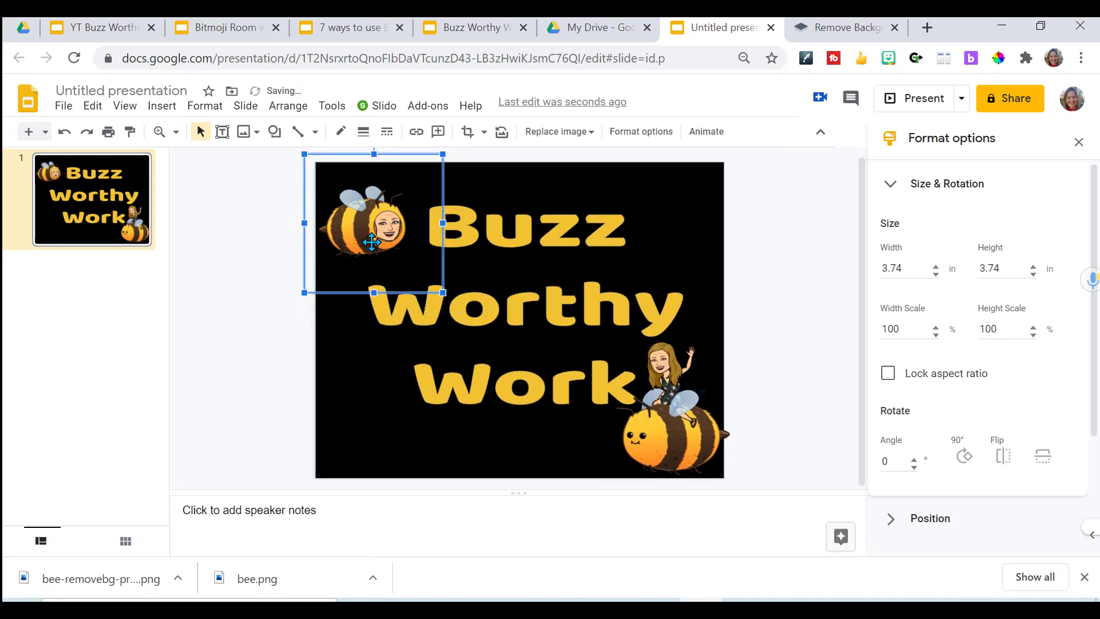
drag(373, 243, 372, 364)
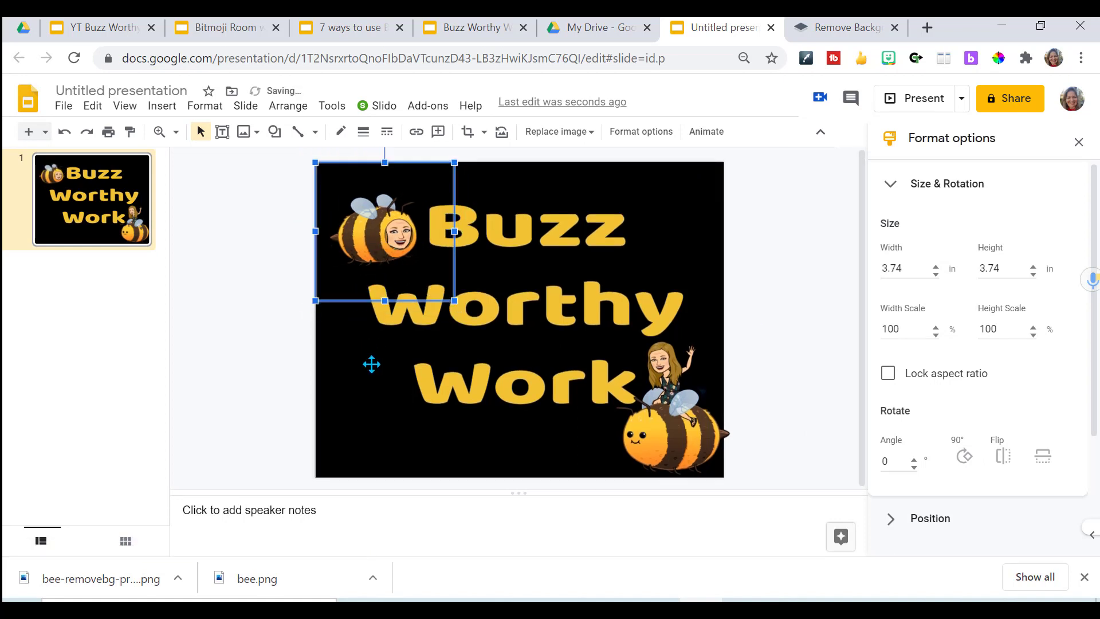
key(Right)
key(Down)
Paste a bee copy, move the Bitmoji bee top-right, and lower the title
key(ctrl+v)
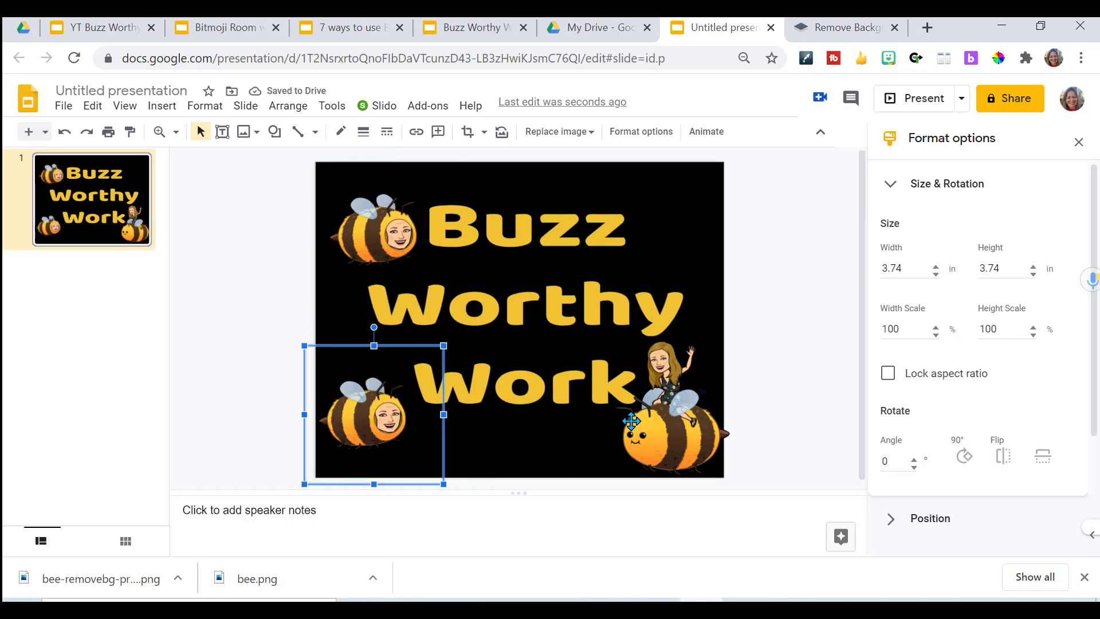
drag(667, 421, 677, 254)
drag(531, 263, 530, 288)
click(702, 453)
drag(374, 241, 374, 220)
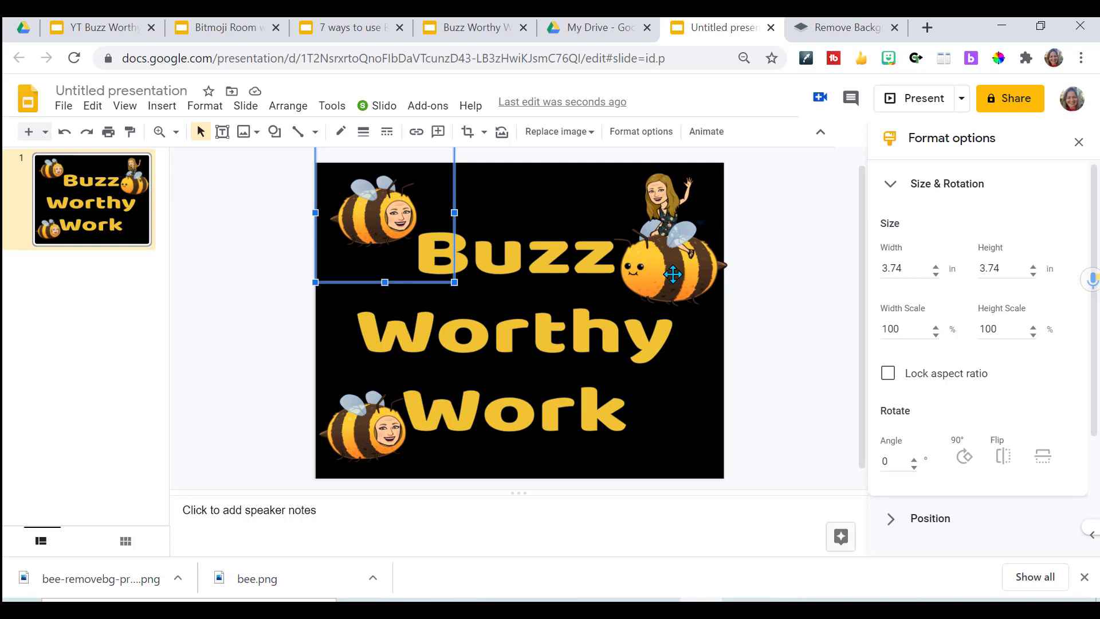
click(259, 310)
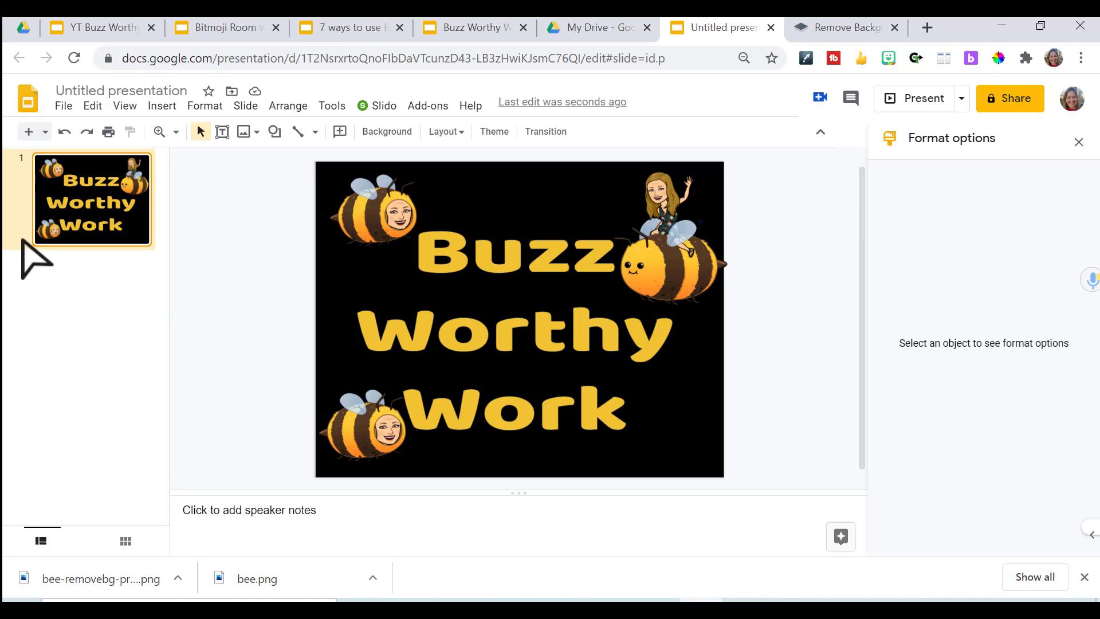
Add a Caption layout slide, then two more new slides with Ctrl+M
click(45, 132)
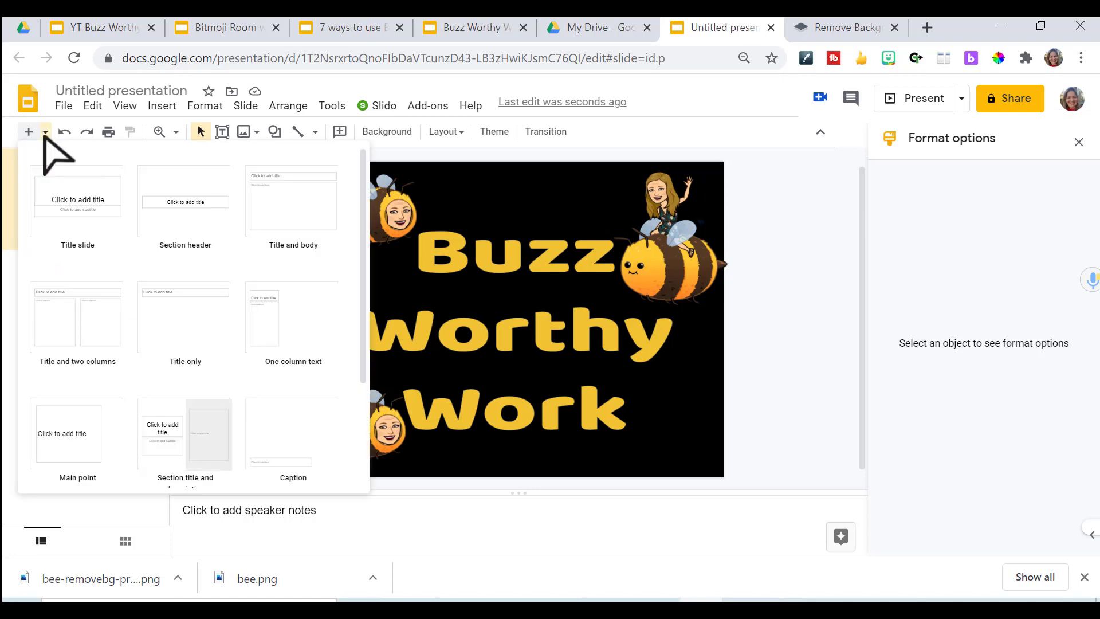
click(283, 428)
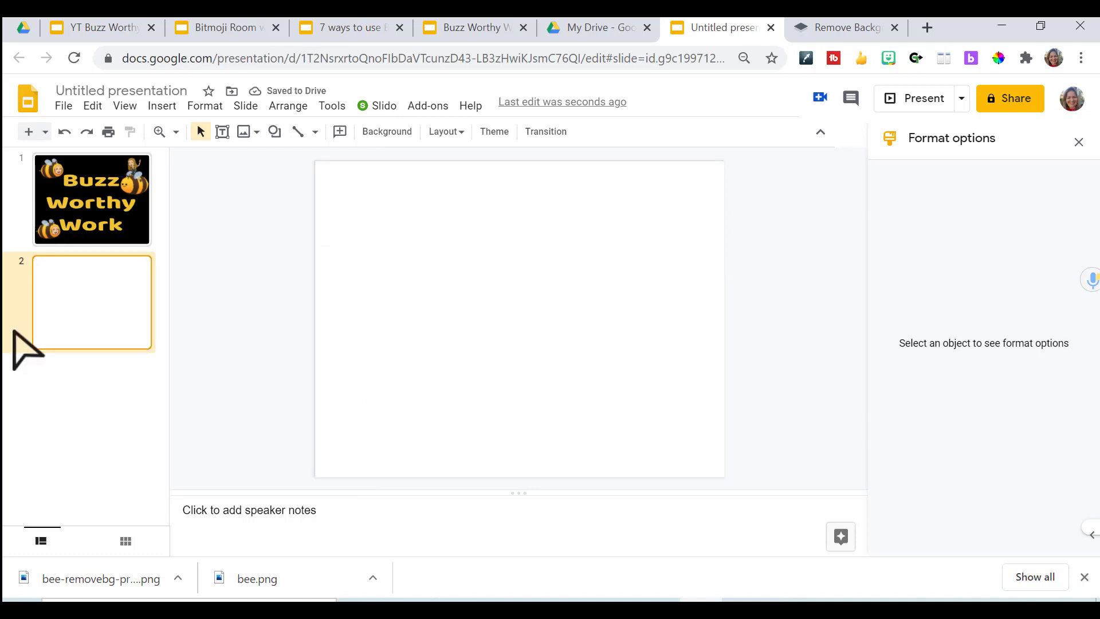
key(ctrl+m)
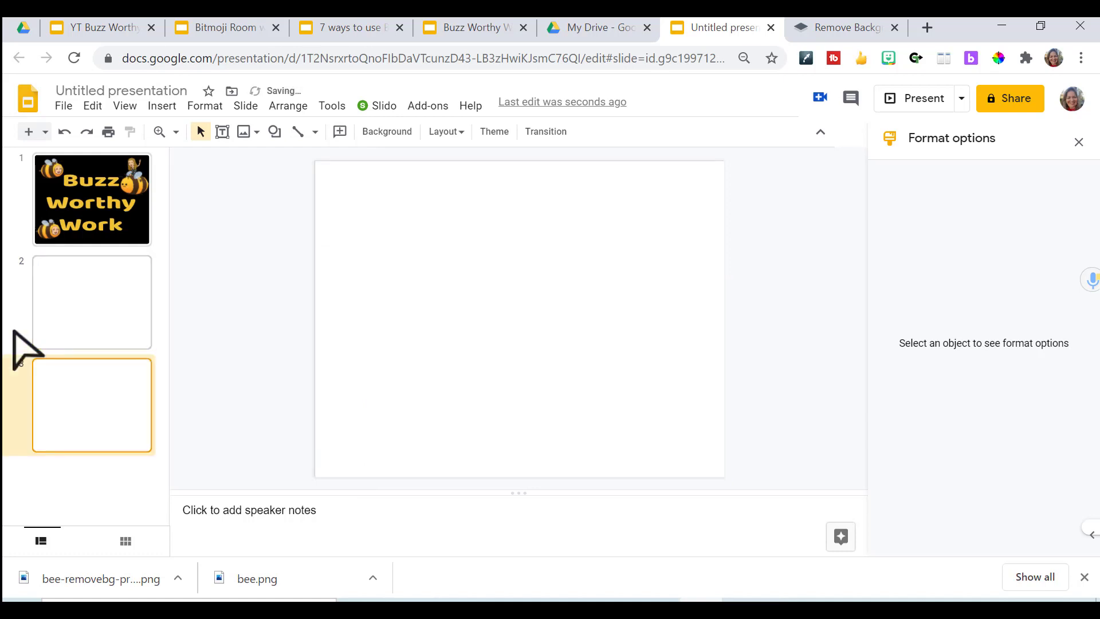
key(ctrl+m)
key(ctrl+m)
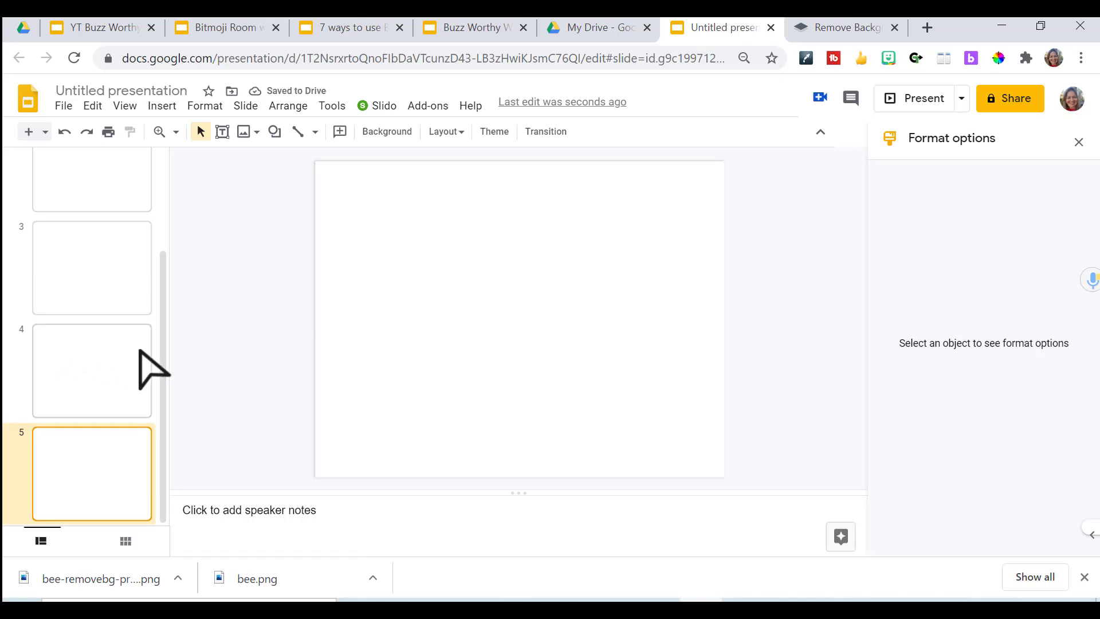
Return to the top of the filmstrip and select slide 2 for editing
drag(161, 352, 176, 267)
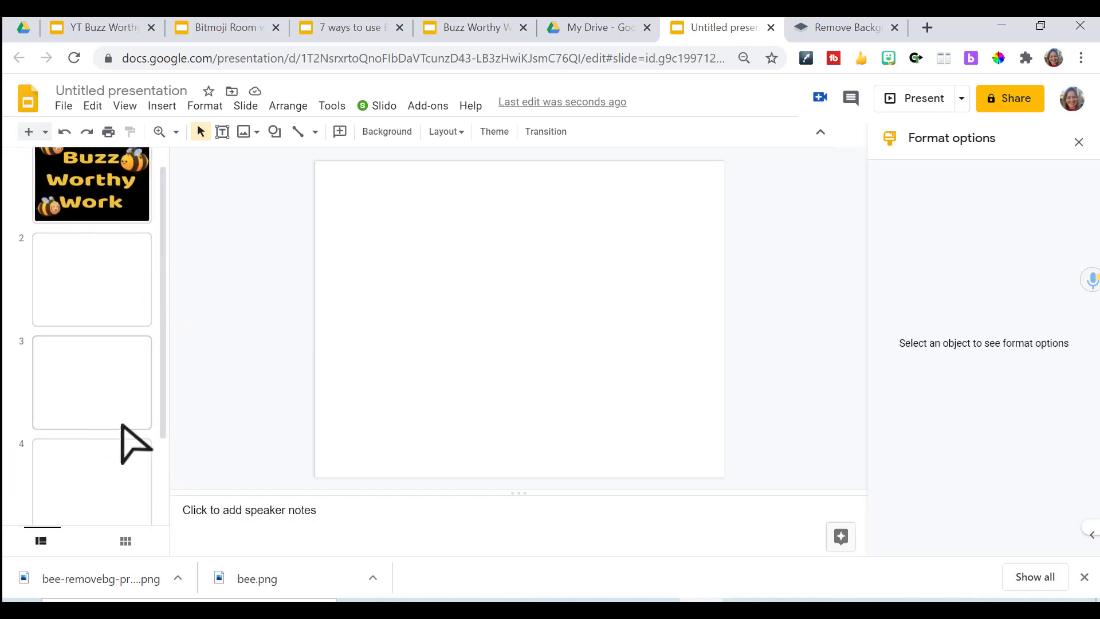
drag(162, 314, 164, 324)
scroll(69, 309, up, 1)
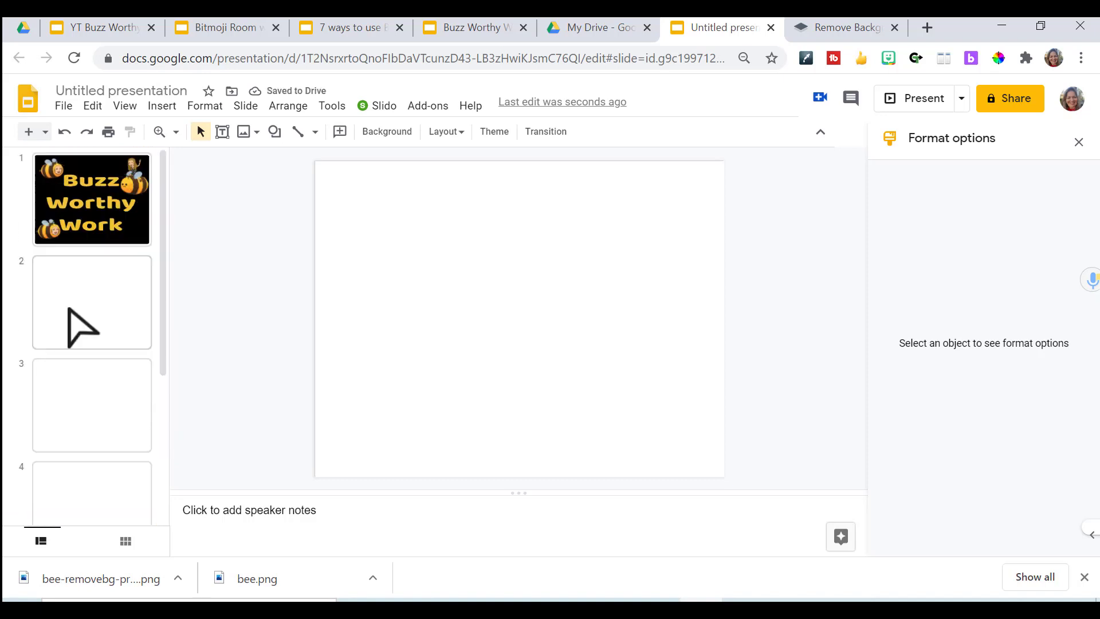
click(63, 309)
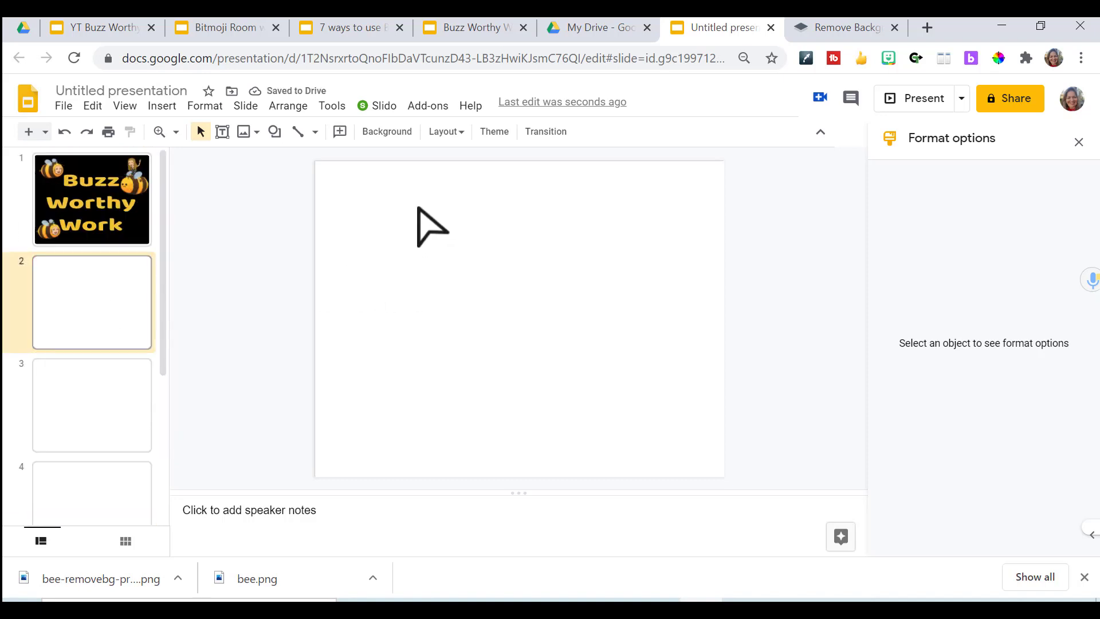
Make the slide background solid black and add it to the theme
click(385, 133)
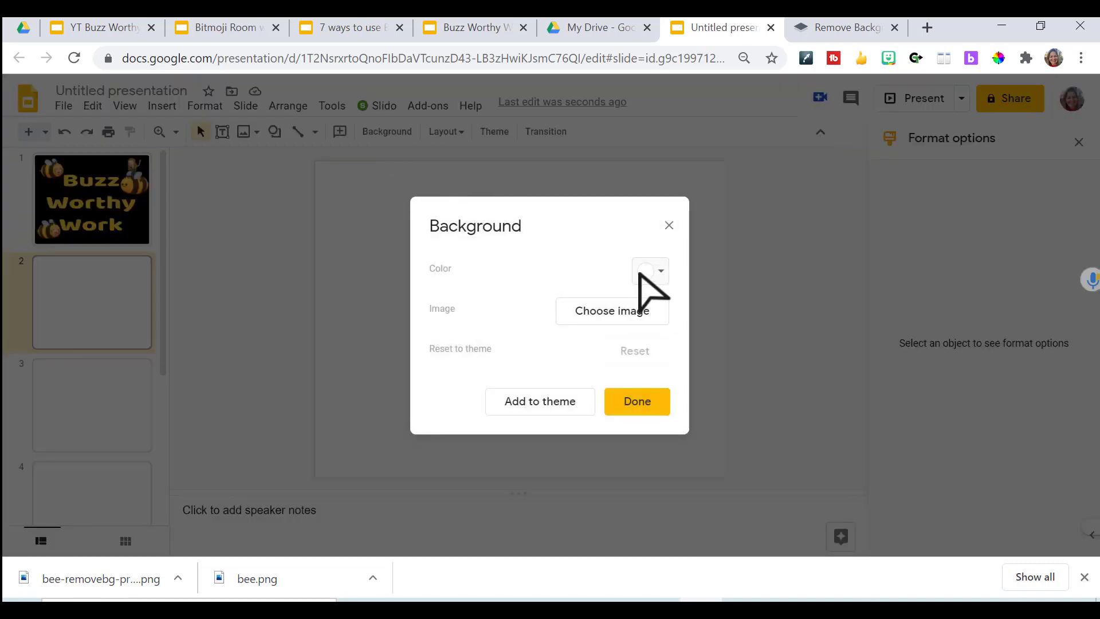
click(642, 272)
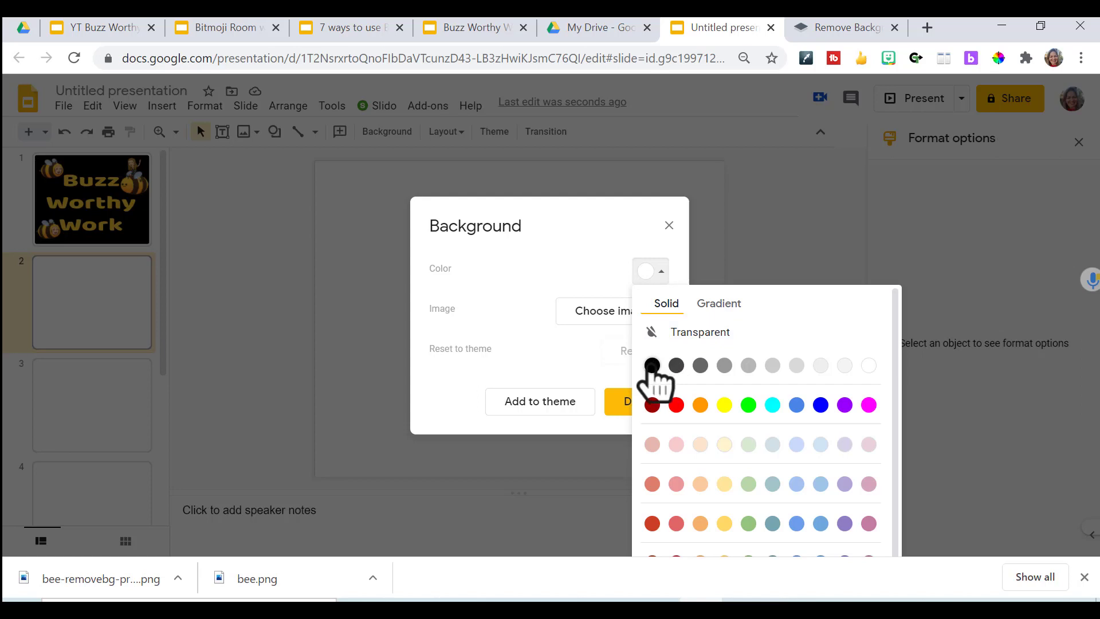
click(652, 366)
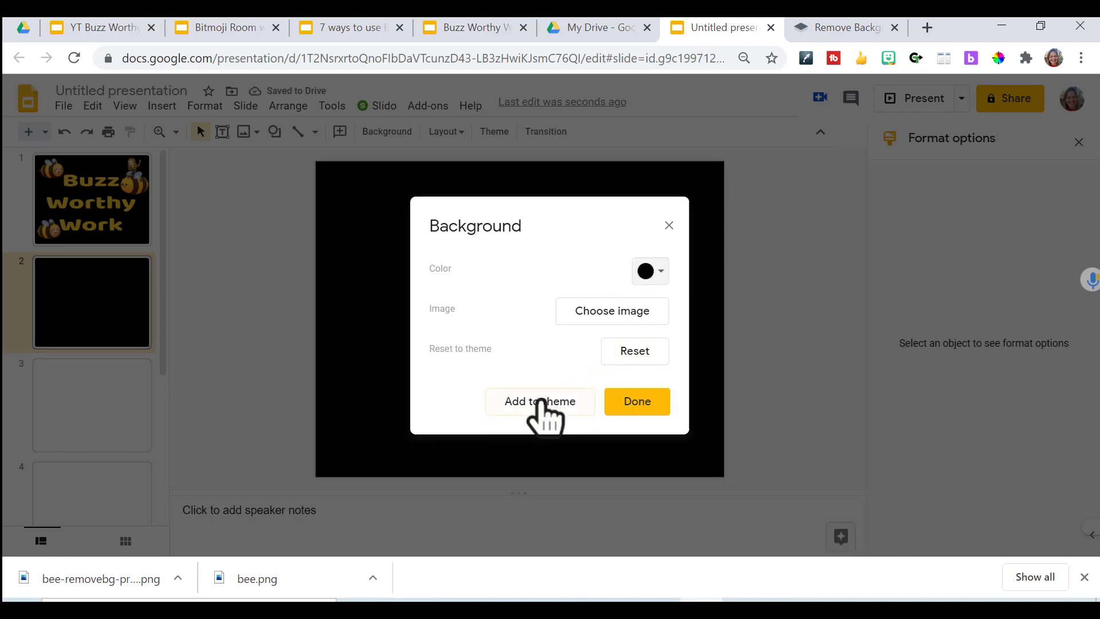
click(542, 404)
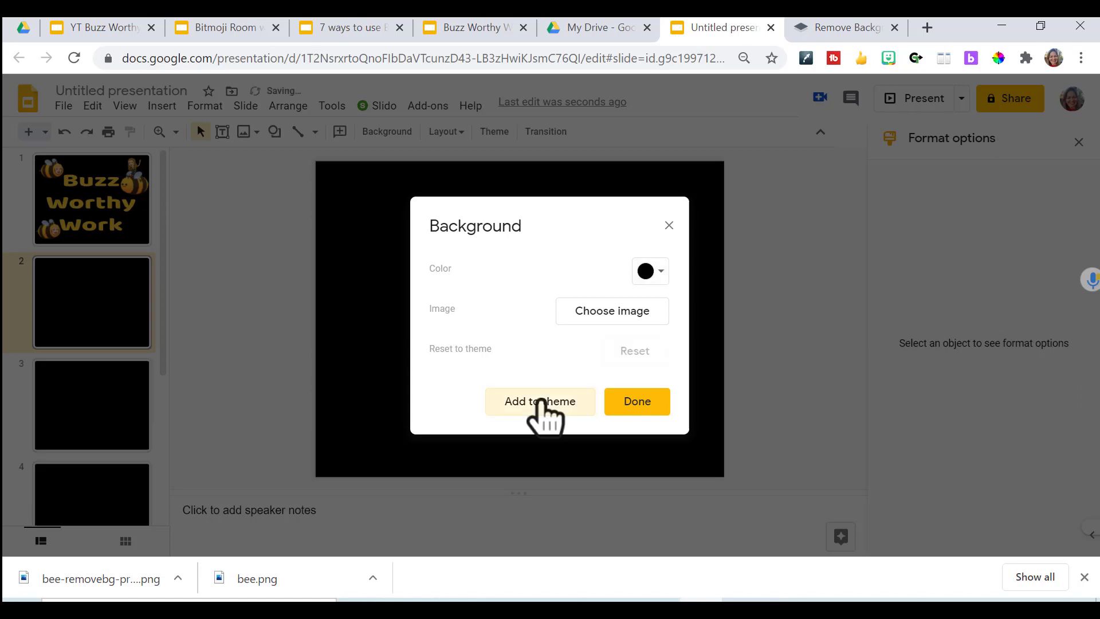
click(630, 402)
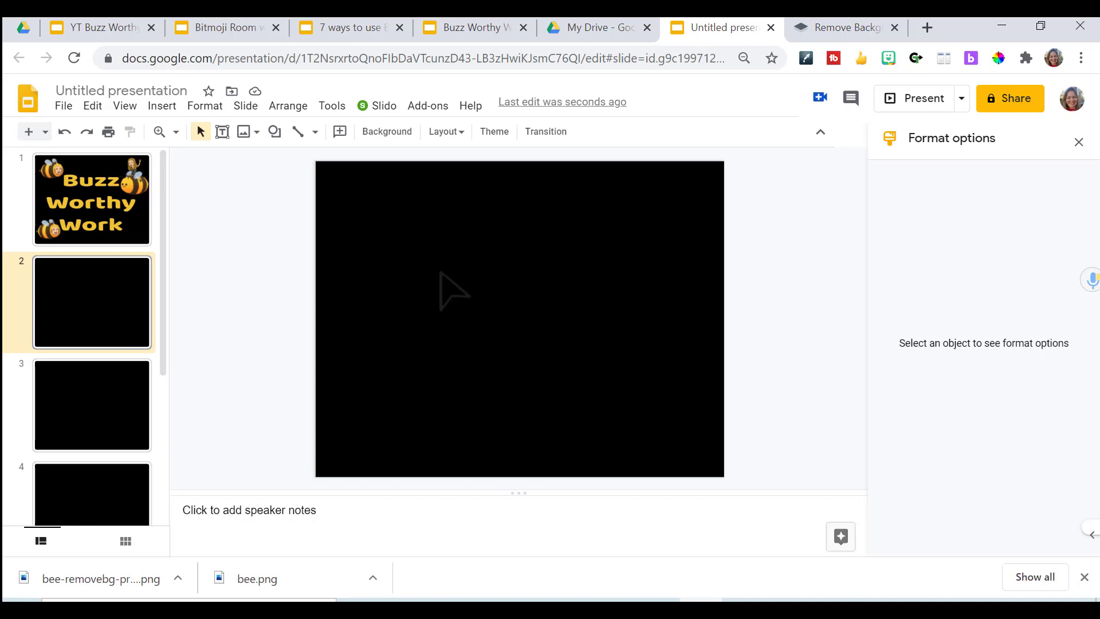
Start inserting an image onto the slide from the Insert > Image menu
click(162, 107)
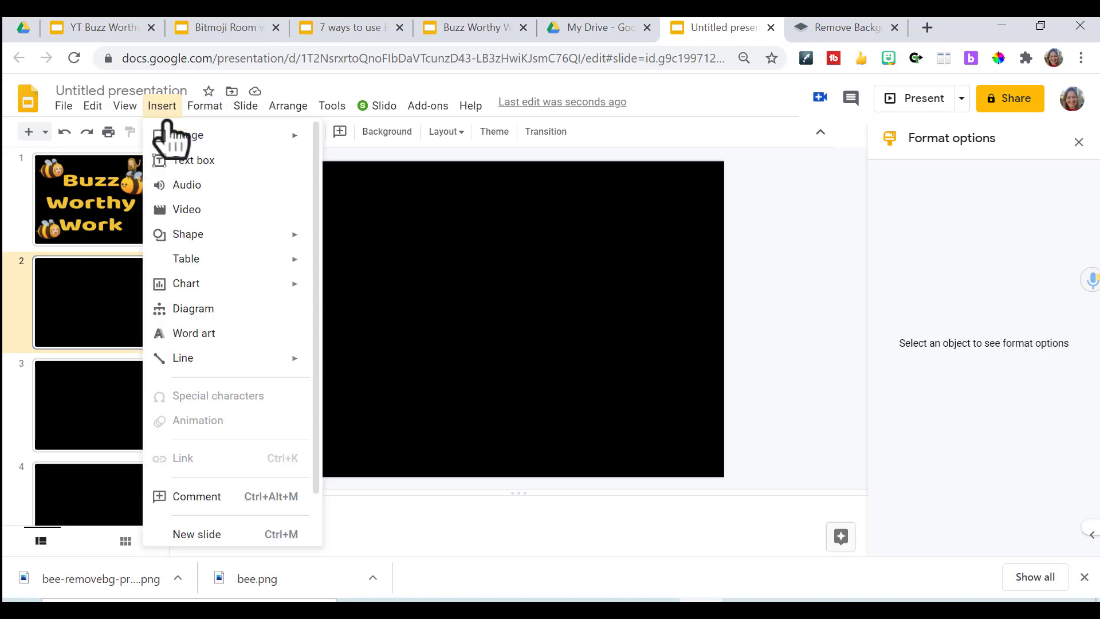
mouse_move(275, 135)
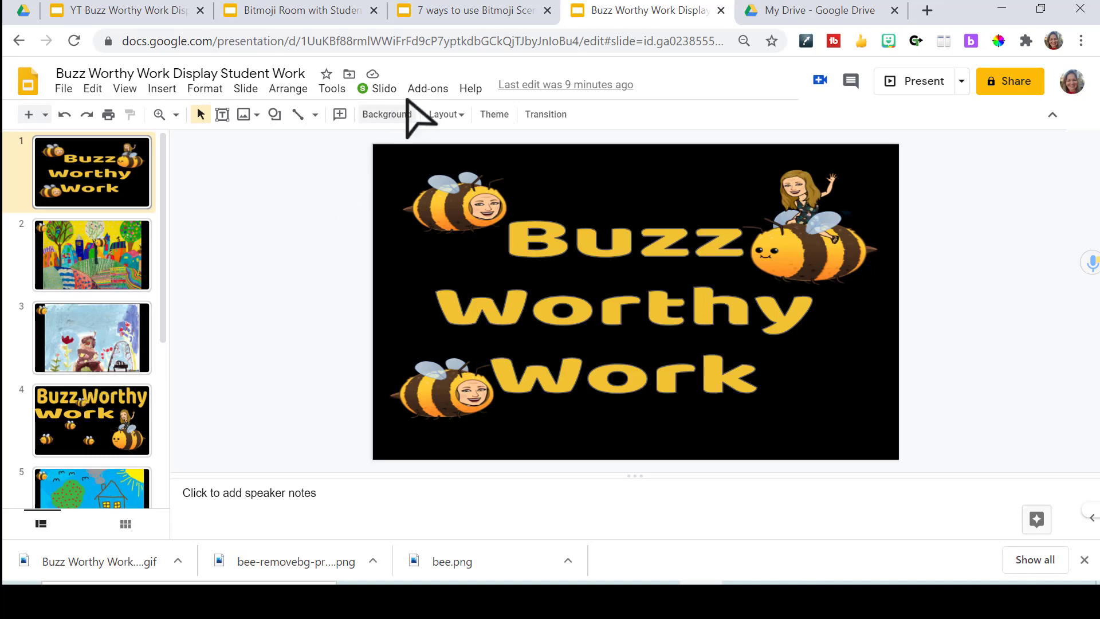
Search the add-on store for 'creat' to check Creator Studio, then close the store
click(430, 91)
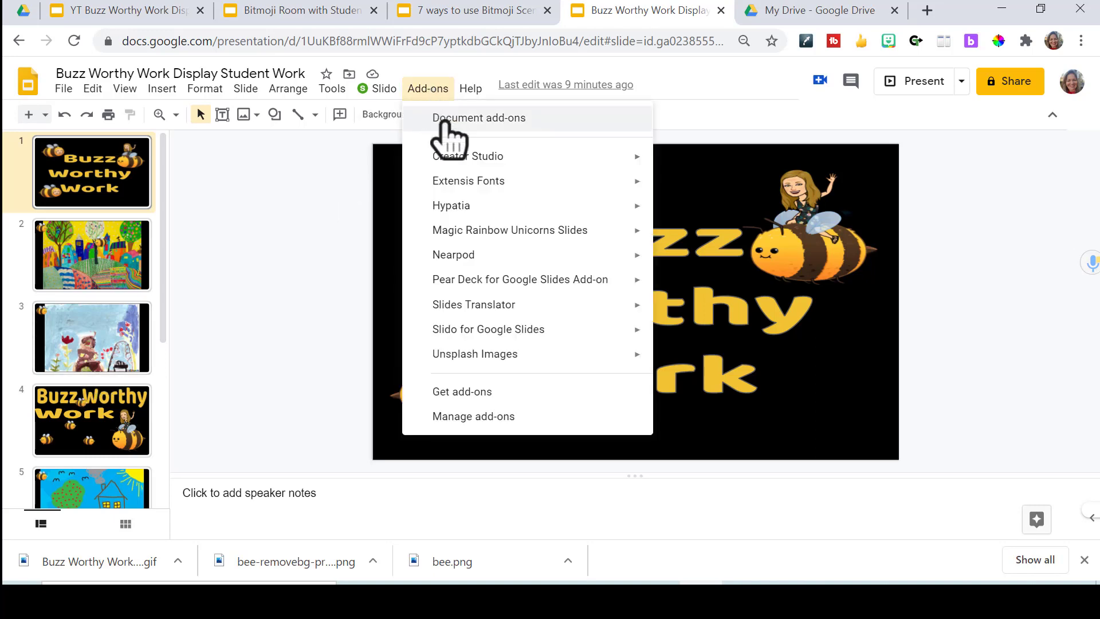
mouse_move(461, 158)
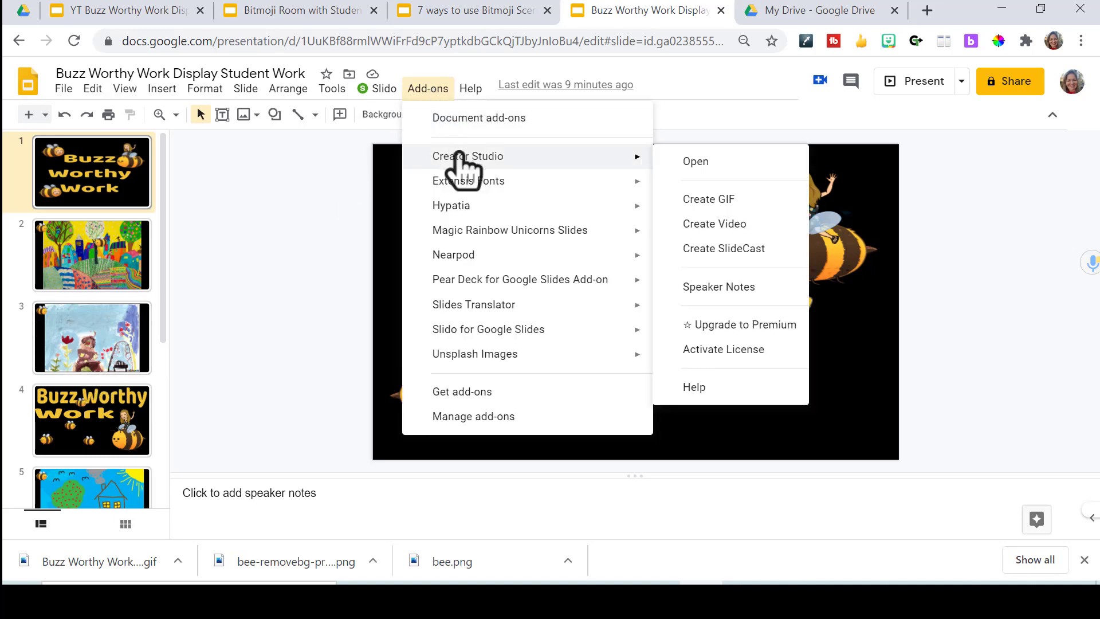
click(461, 391)
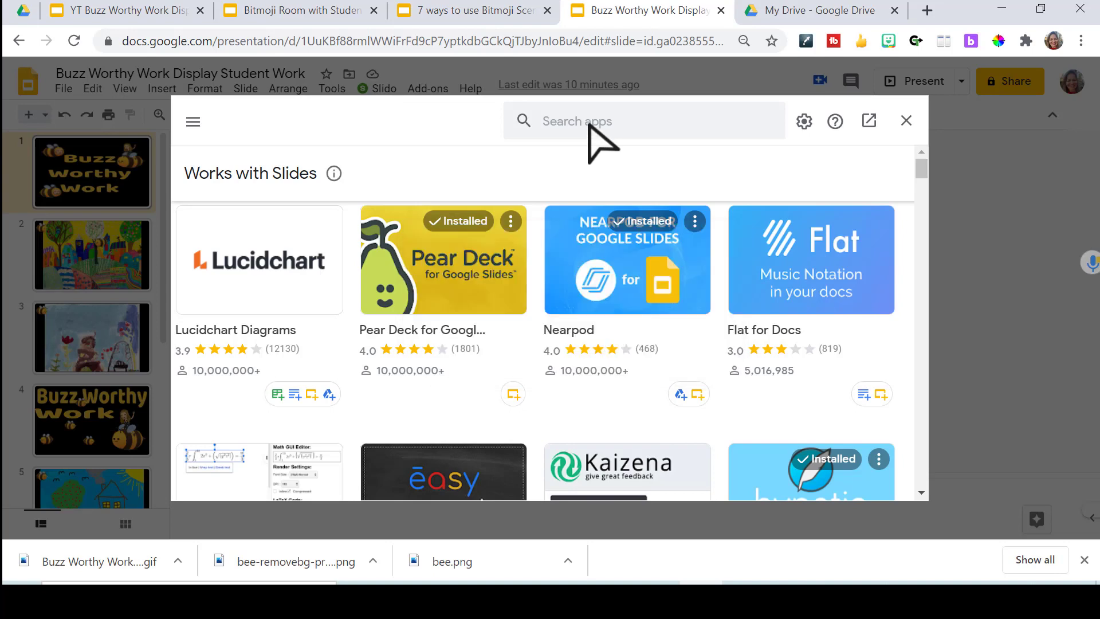
click(589, 123)
text(creat)
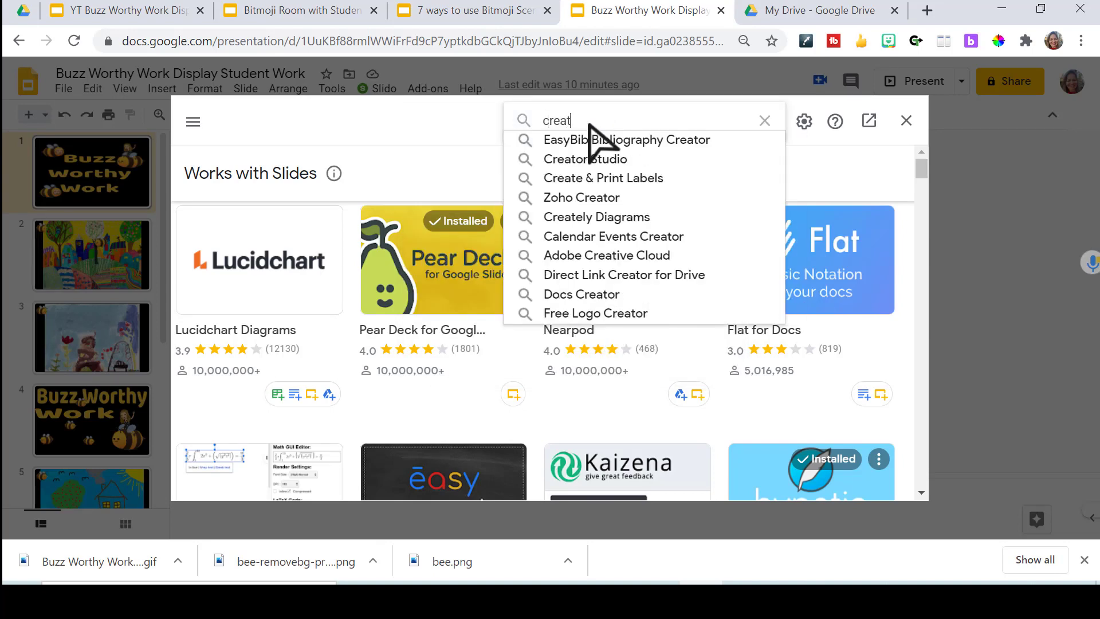
click(584, 160)
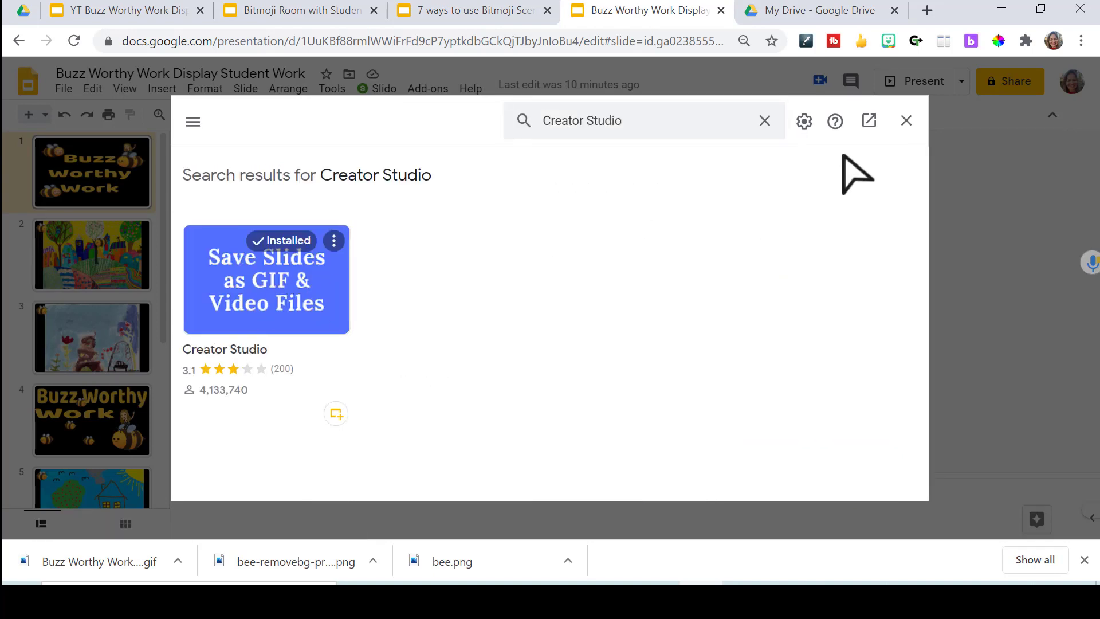
click(906, 121)
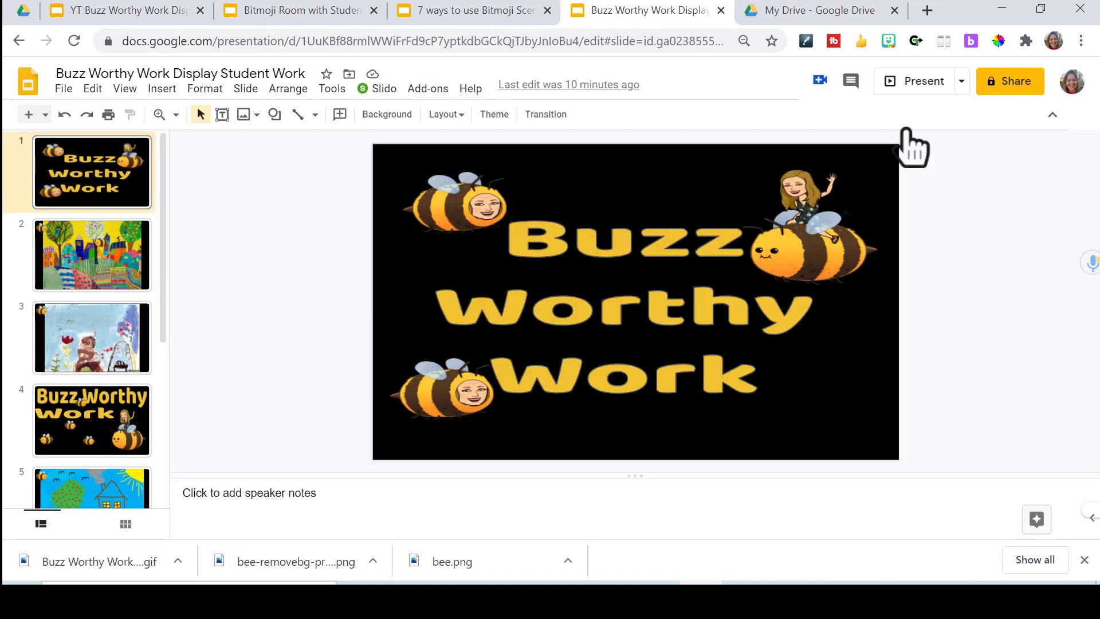
Launch Creator Studio's Create GIF and set the output width to 800
click(429, 88)
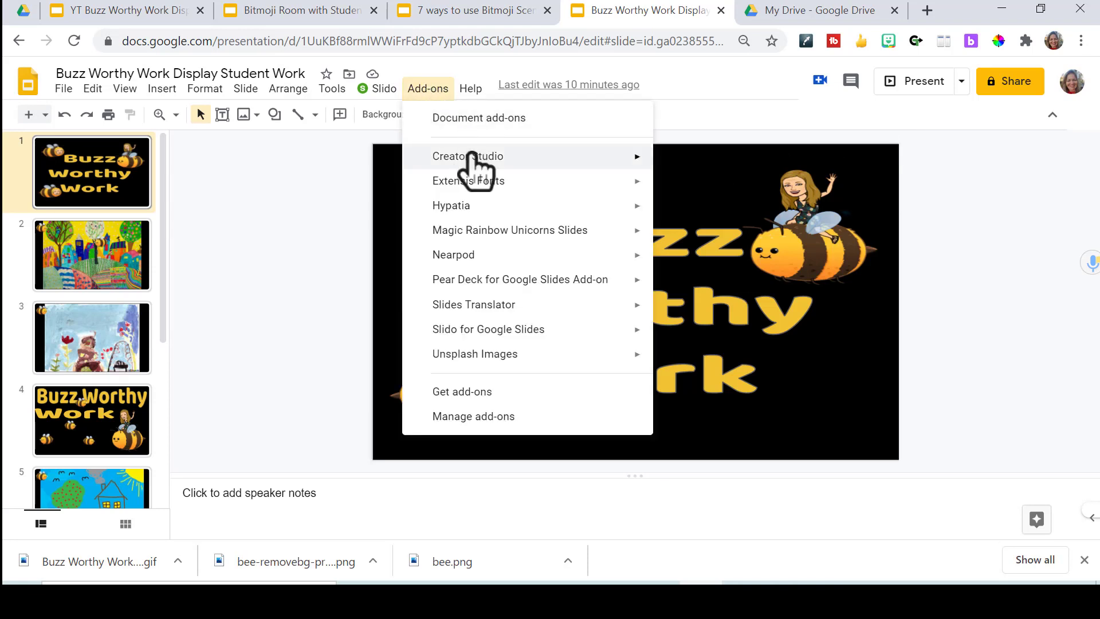
mouse_move(470, 159)
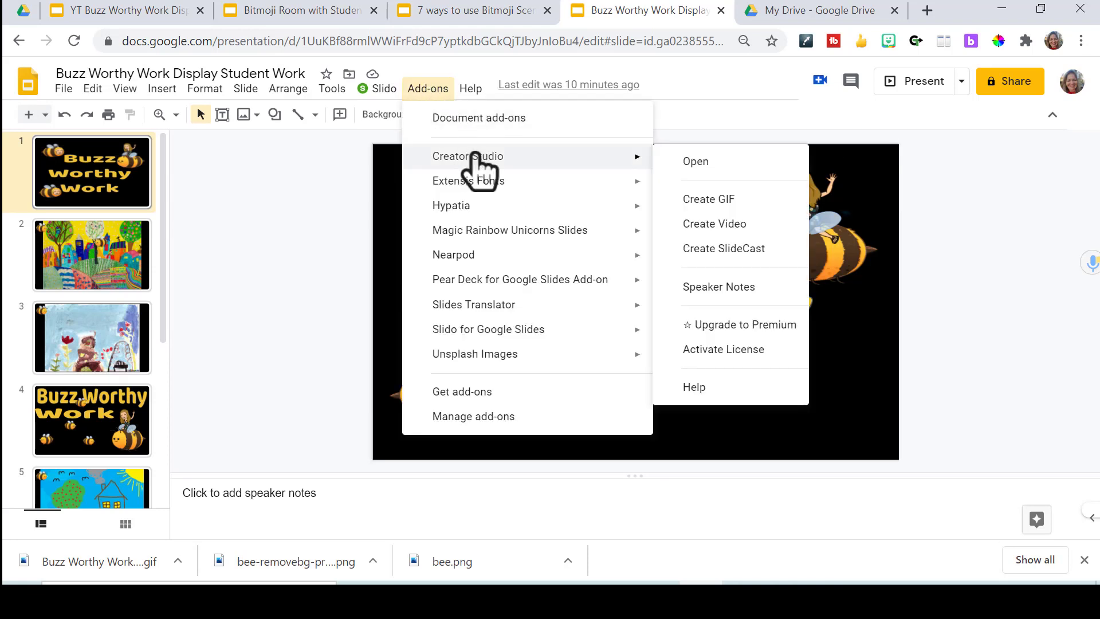
click(701, 199)
key(BackSpace)
key(BackSpace)
text(00)
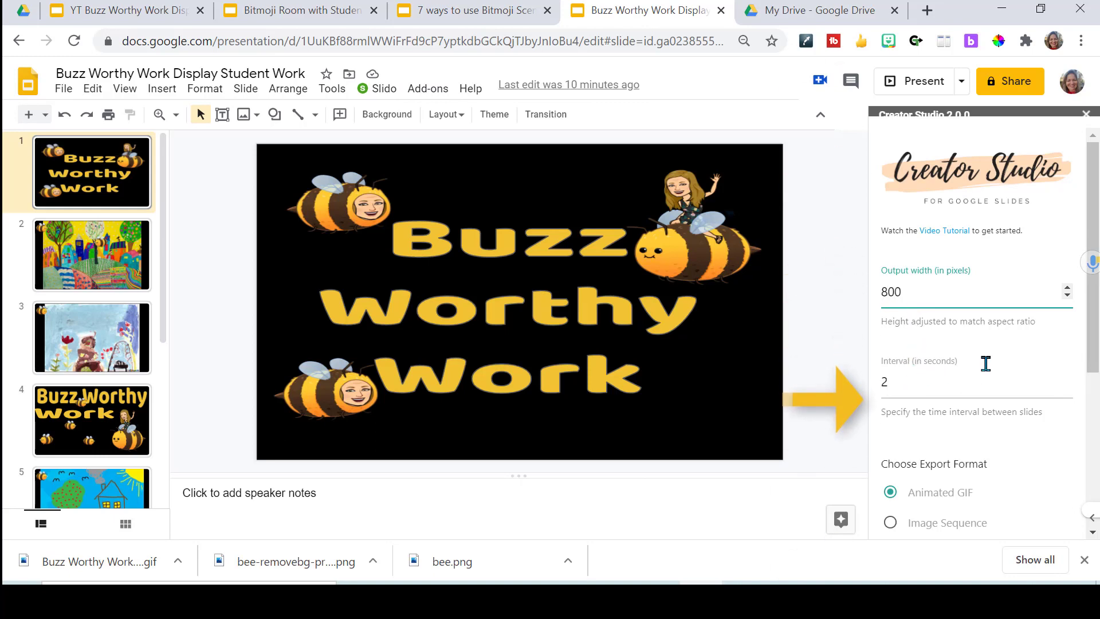
Generate the GIF, download it, and switch to the Bitmoji Room with Student Work deck
drag(1090, 306, 1097, 410)
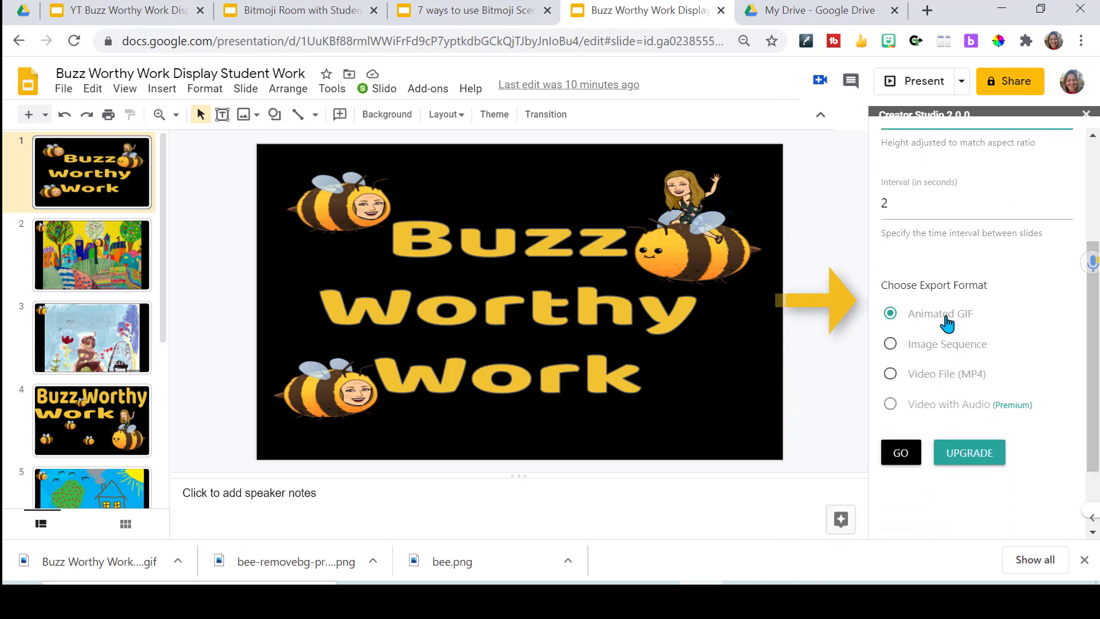
click(901, 456)
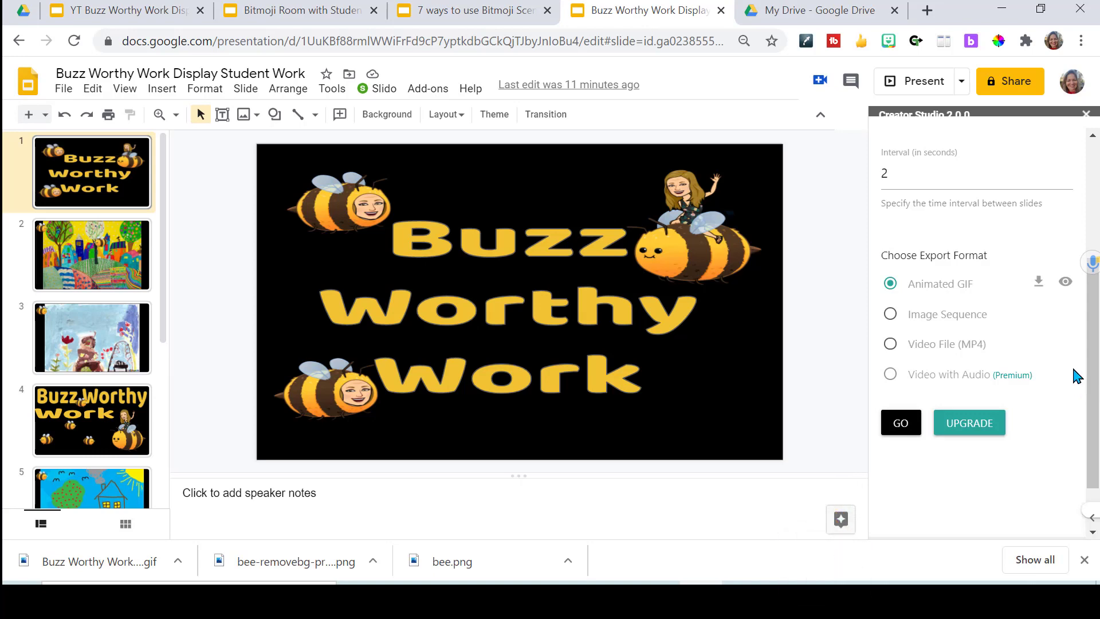
click(1040, 286)
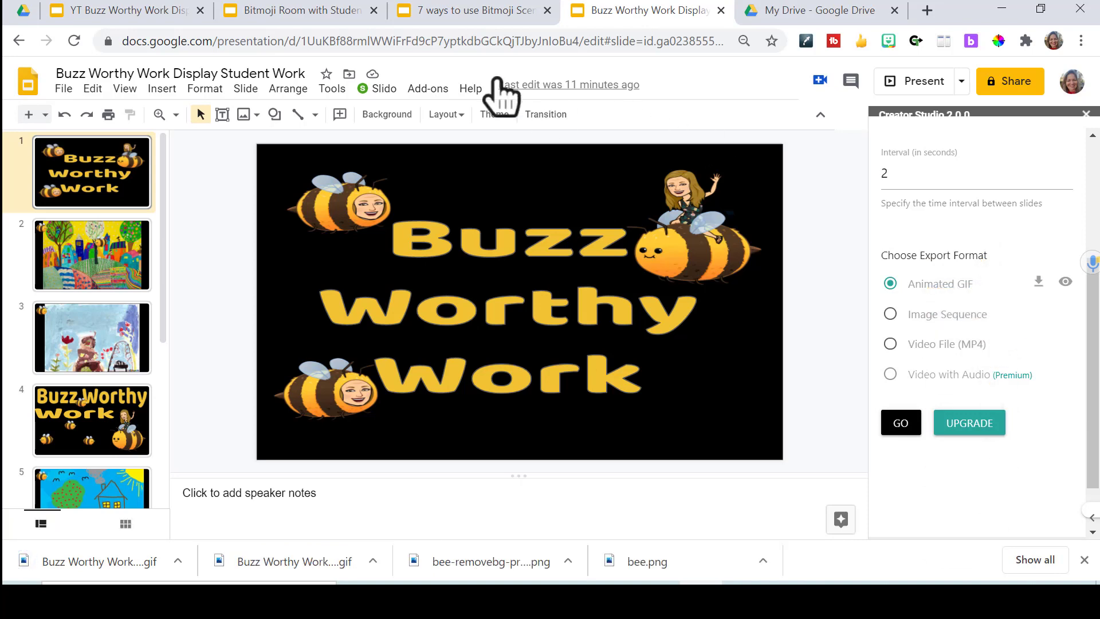
click(297, 11)
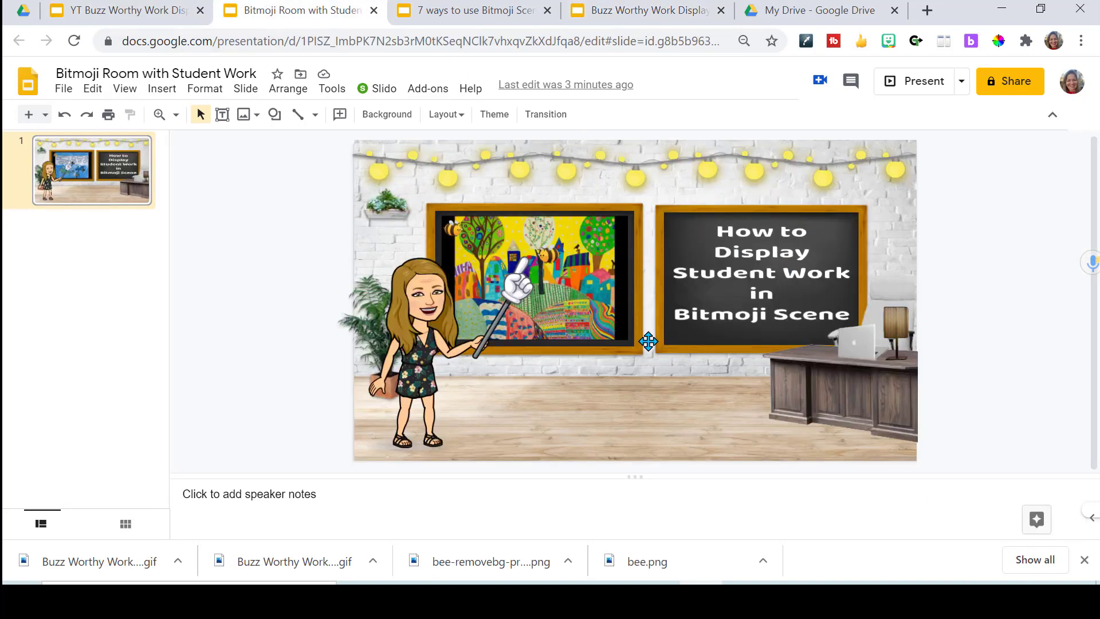
Upload the Buzz Worthy Work Display Student Work (1) GIF and fit it into the left frame
click(158, 90)
mouse_move(183, 118)
click(353, 125)
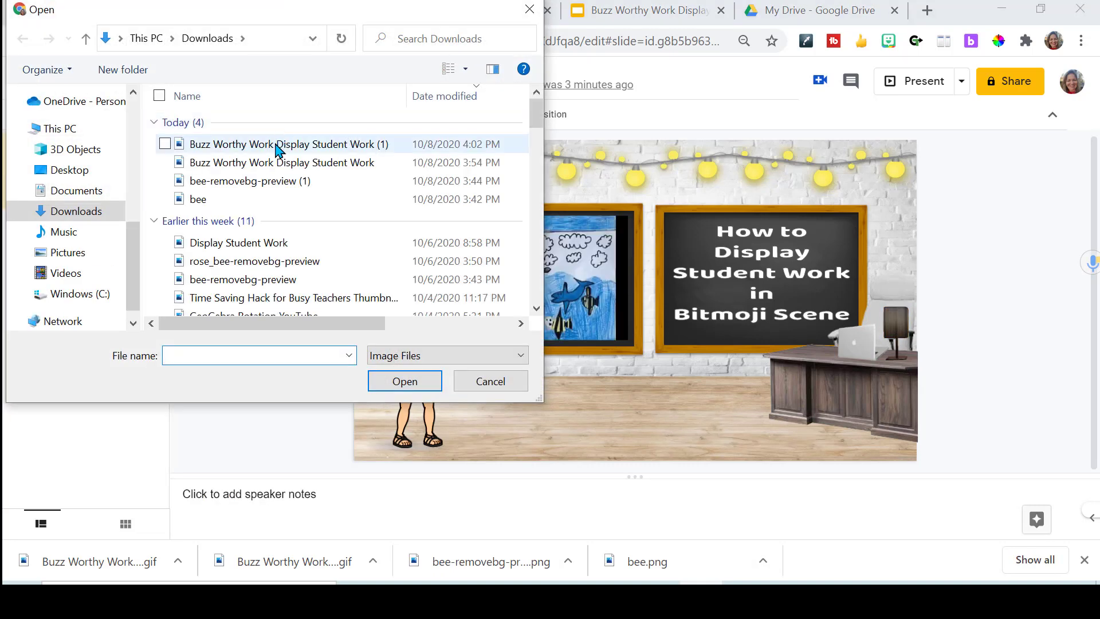
click(279, 145)
click(406, 380)
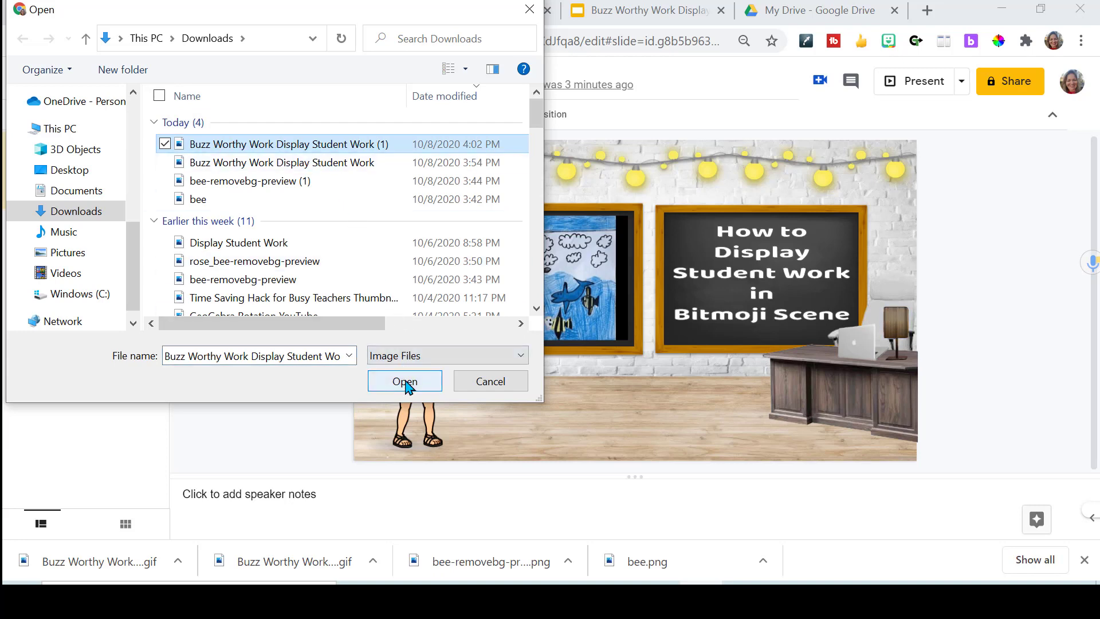
drag(397, 162, 659, 349)
drag(758, 384, 541, 280)
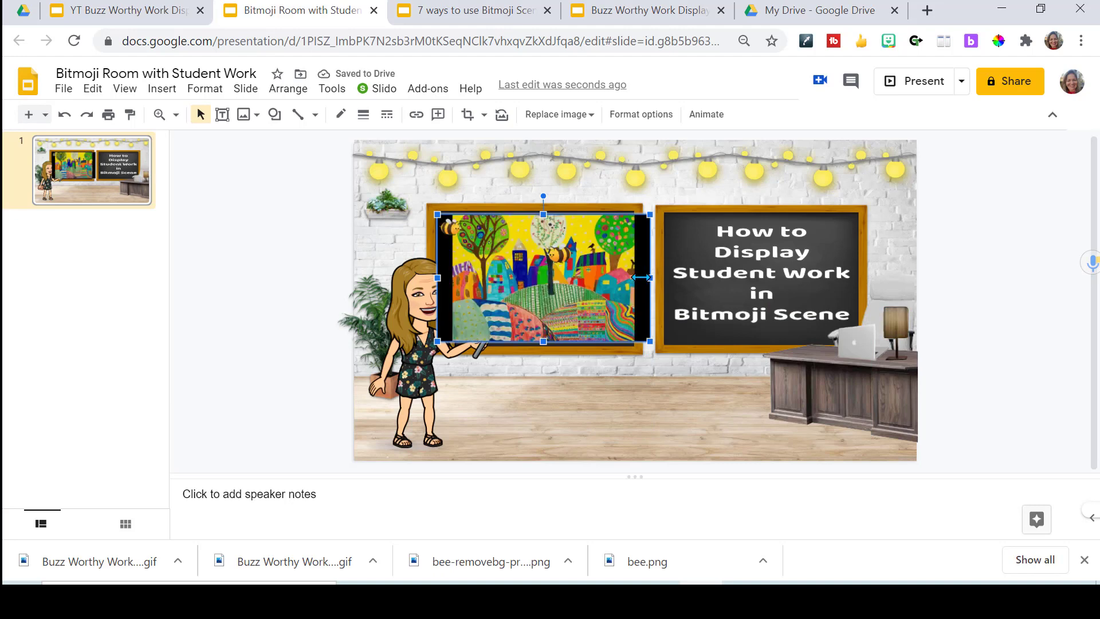
drag(641, 277, 619, 277)
Bring the Bitmoji character to the front, in front of the GIF
click(413, 363)
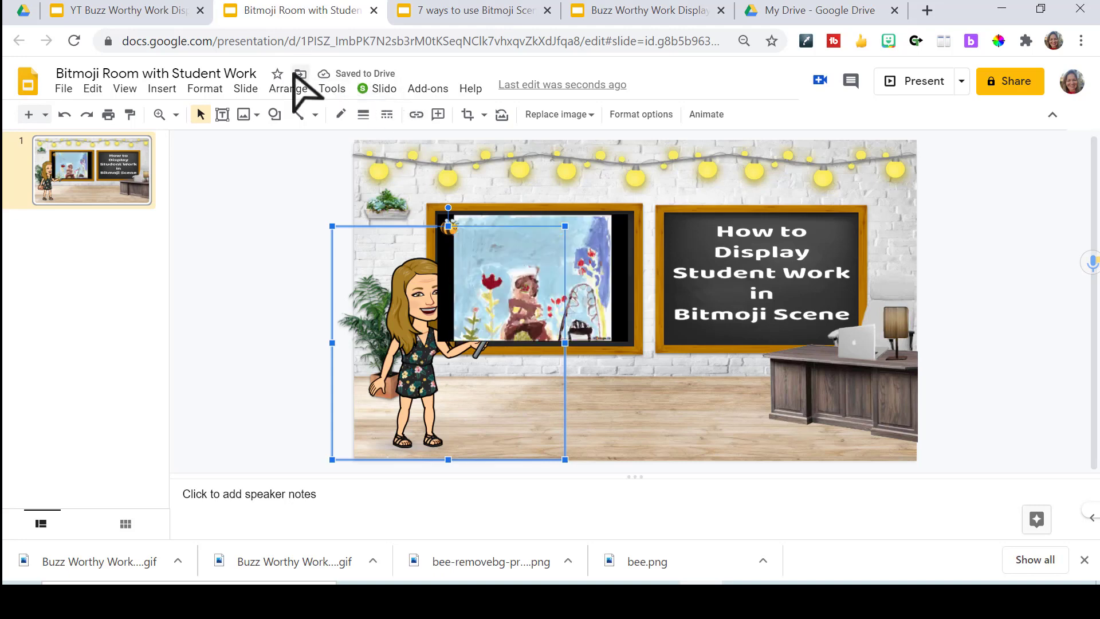
click(288, 89)
mouse_move(408, 121)
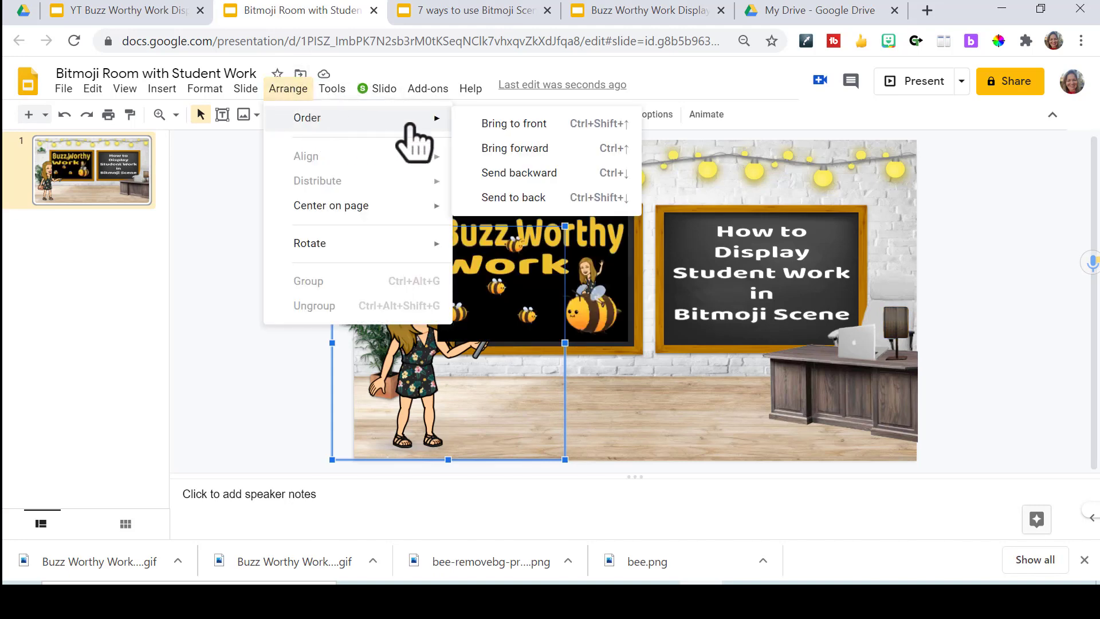
click(490, 131)
click(1021, 290)
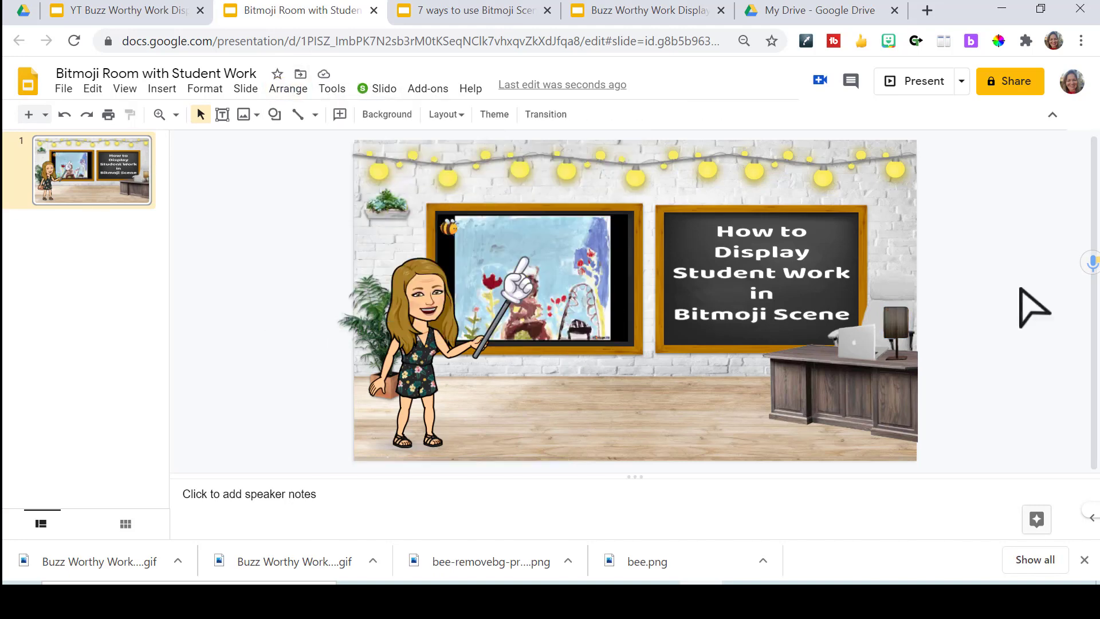